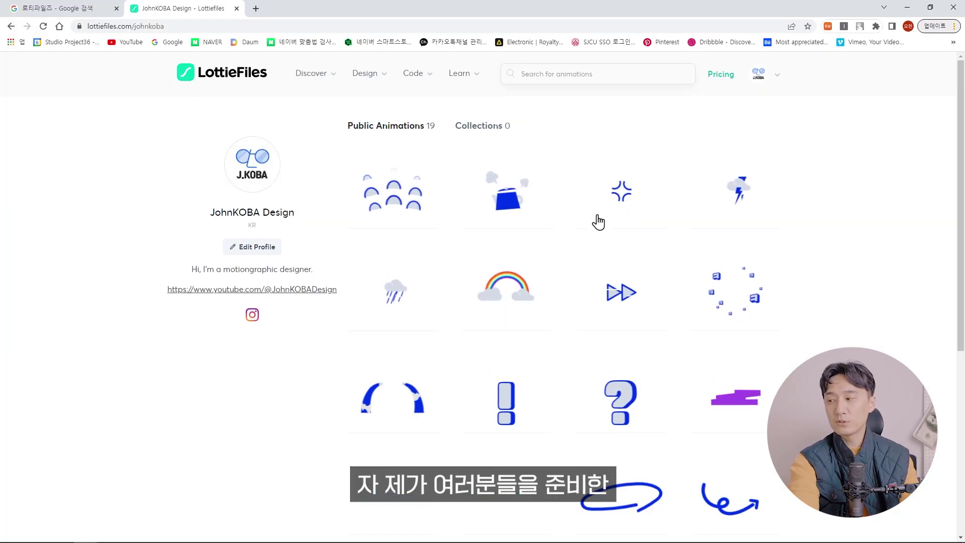
Look through the public animations on the JohnKOBA Design profile
scroll(463, 209, down, 5)
scroll(599, 243, up, 5)
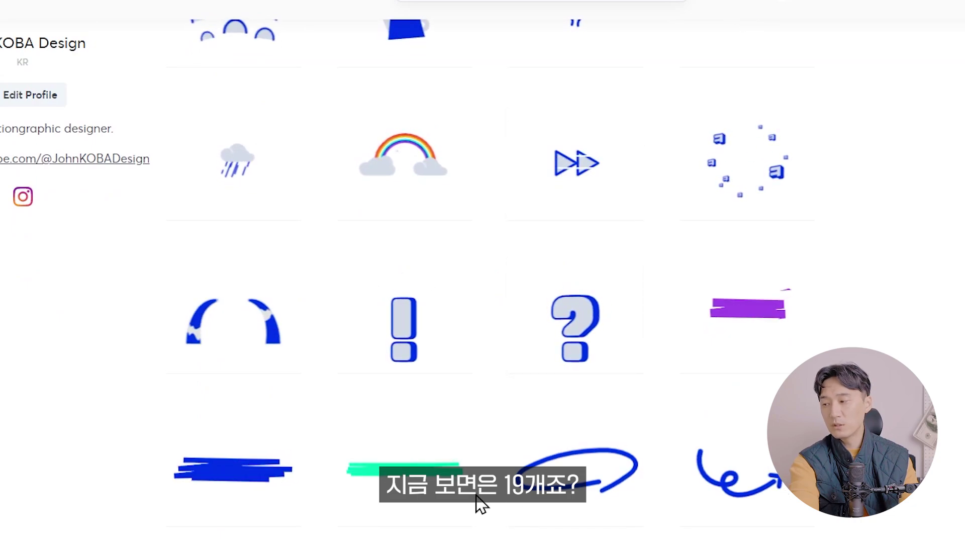
scroll(540, 459, up, 3)
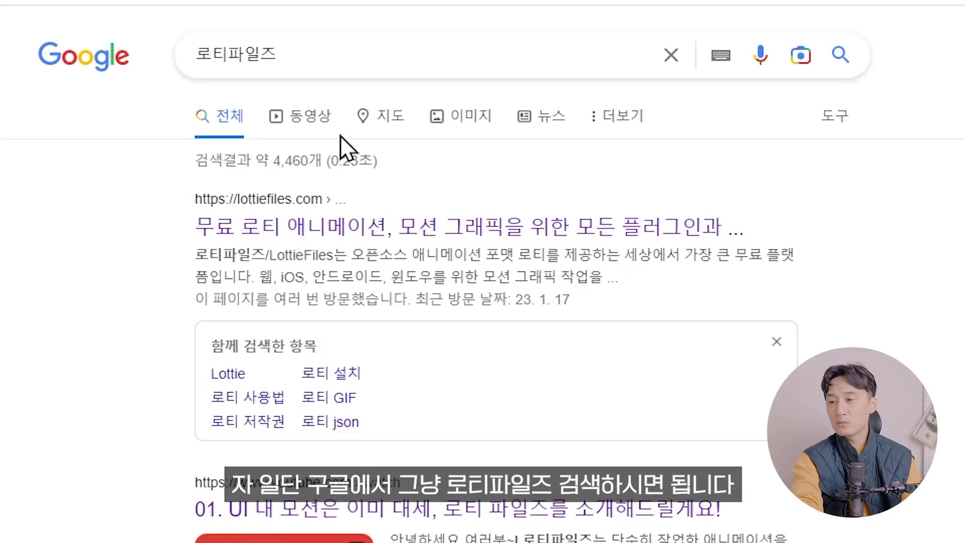
Open the LottieFiles site from the Google results for 로티파일즈 and go through sign-up to sign in to the account
click(309, 48)
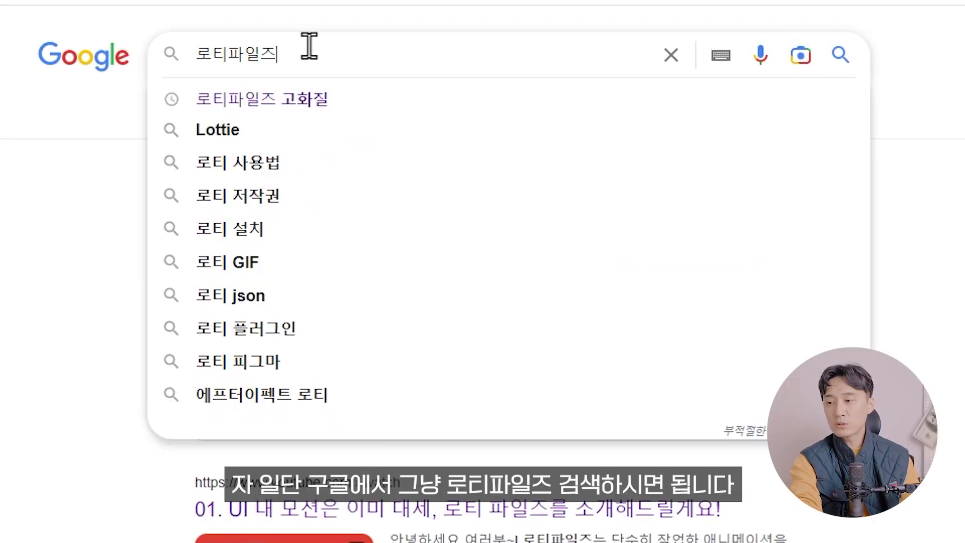
key(Escape)
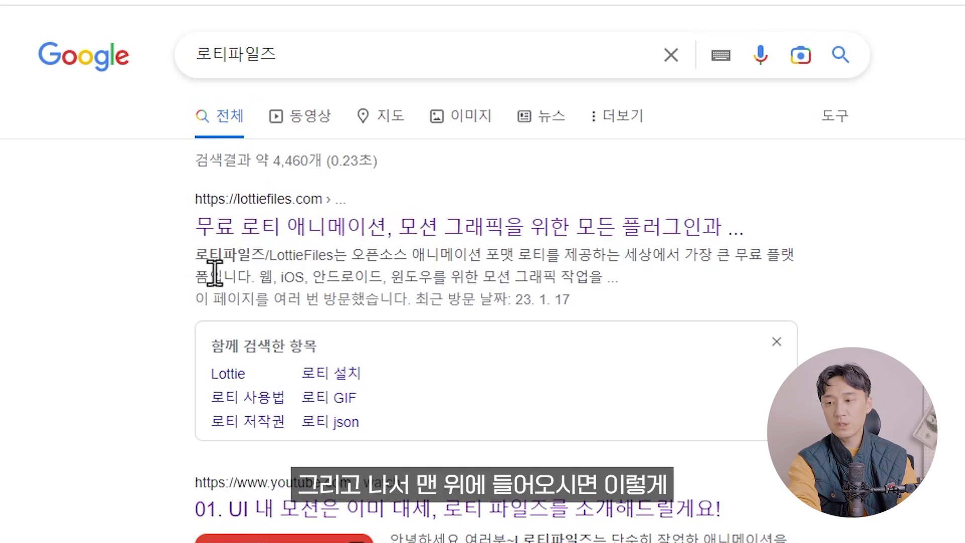
click(353, 230)
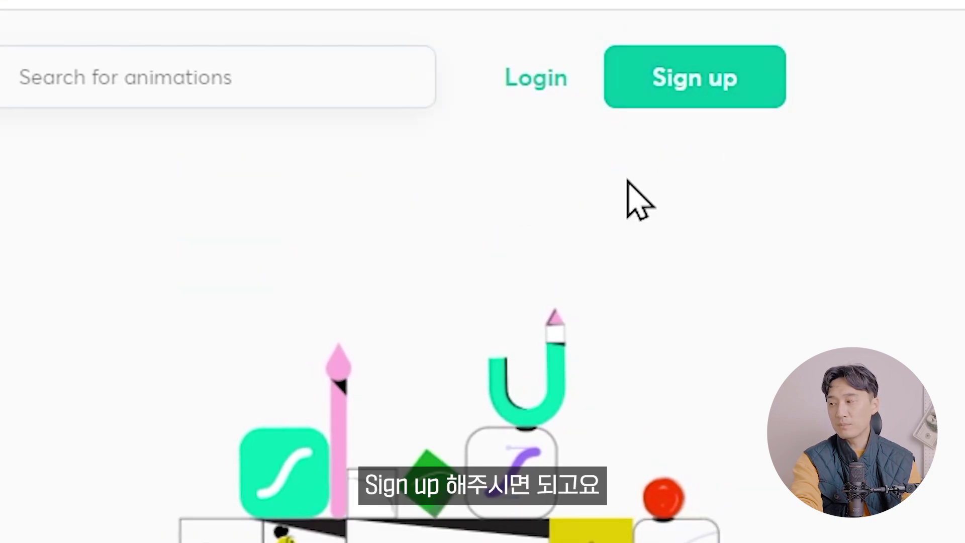
click(687, 75)
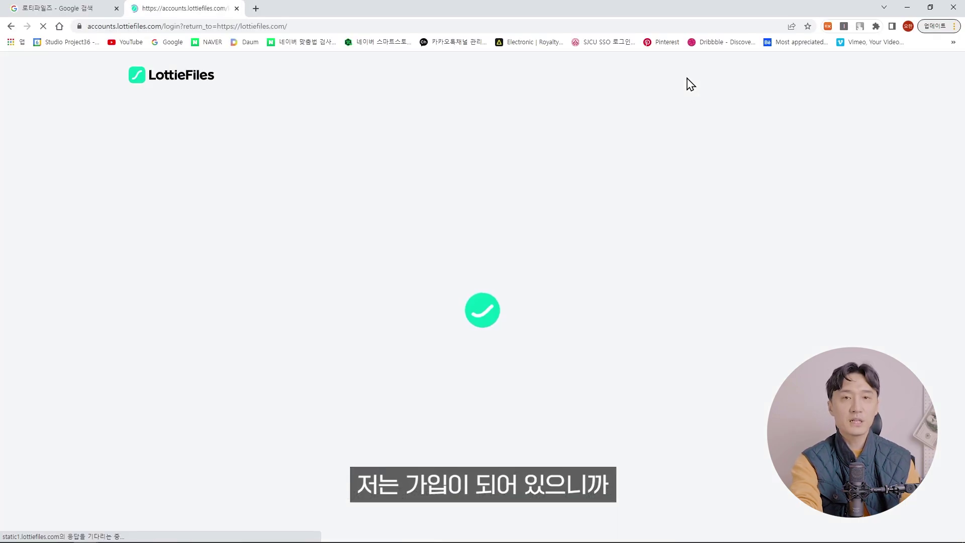
click(582, 269)
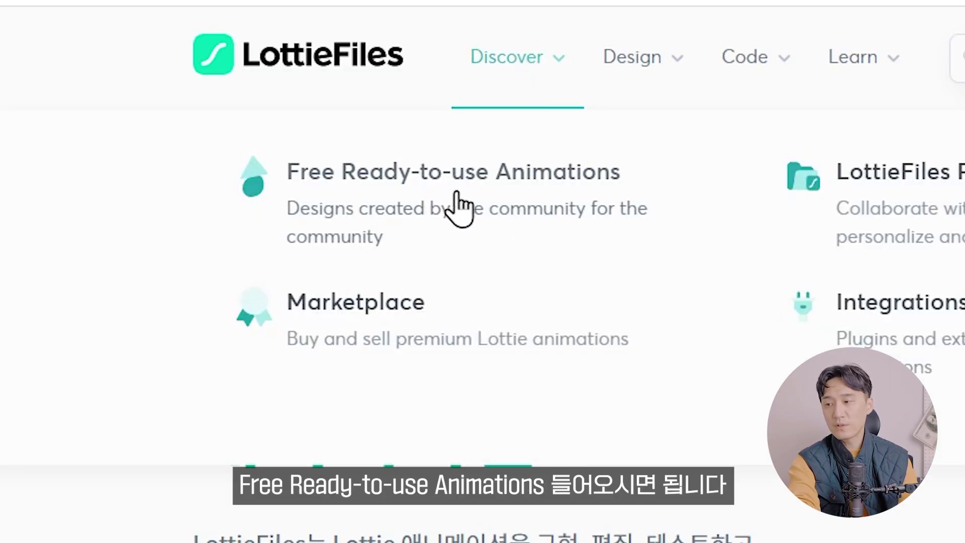
Open the Free Ready-to-use Animations collection and browse the recent uploads
click(583, 182)
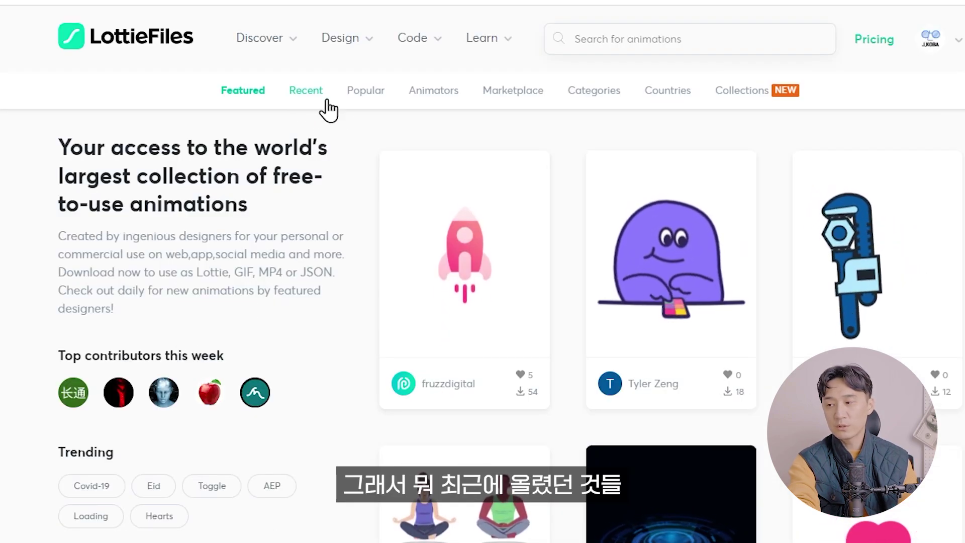
click(326, 100)
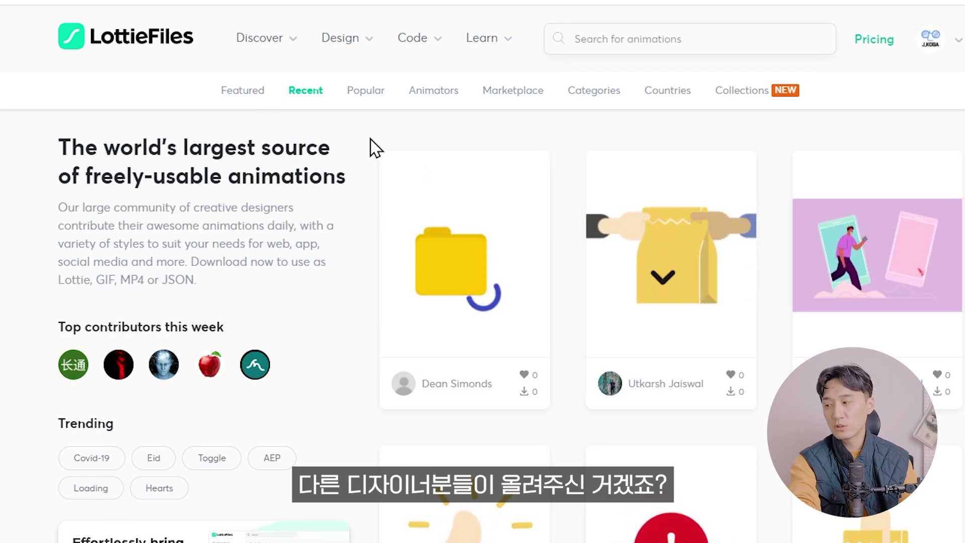
scroll(372, 147, down, 5)
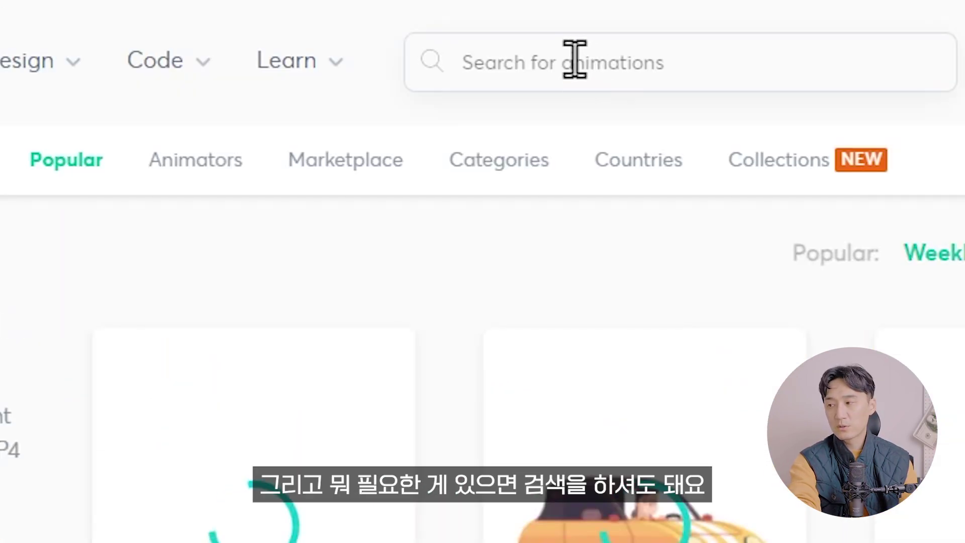
Search the animation library for "character"
click(573, 63)
text(c)
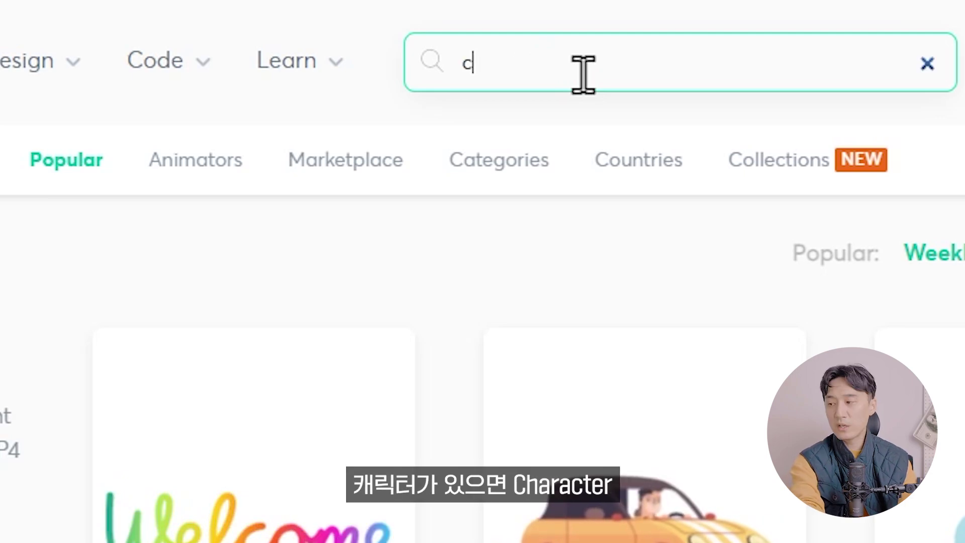
text(harac)
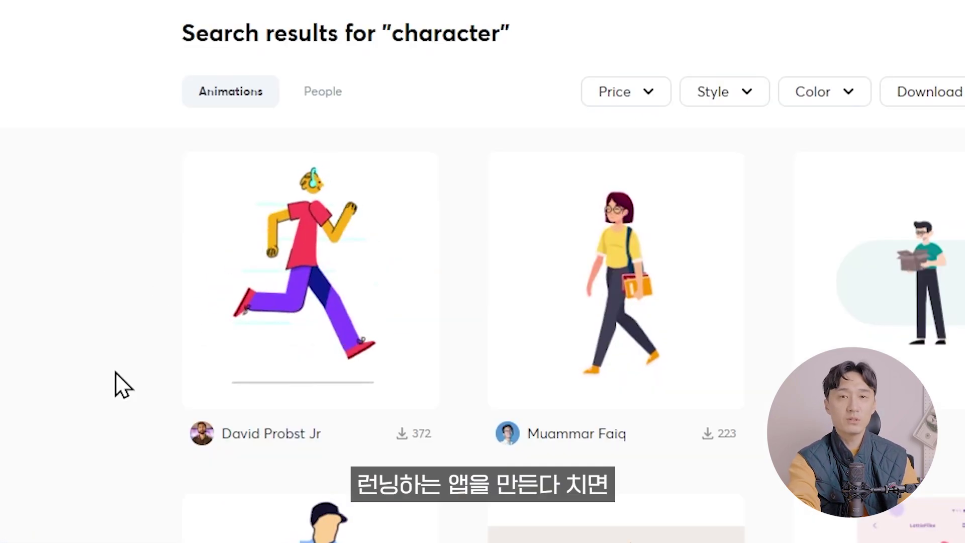
Open the Character Run Cycle animation from the results and bring up its download formats
click(362, 324)
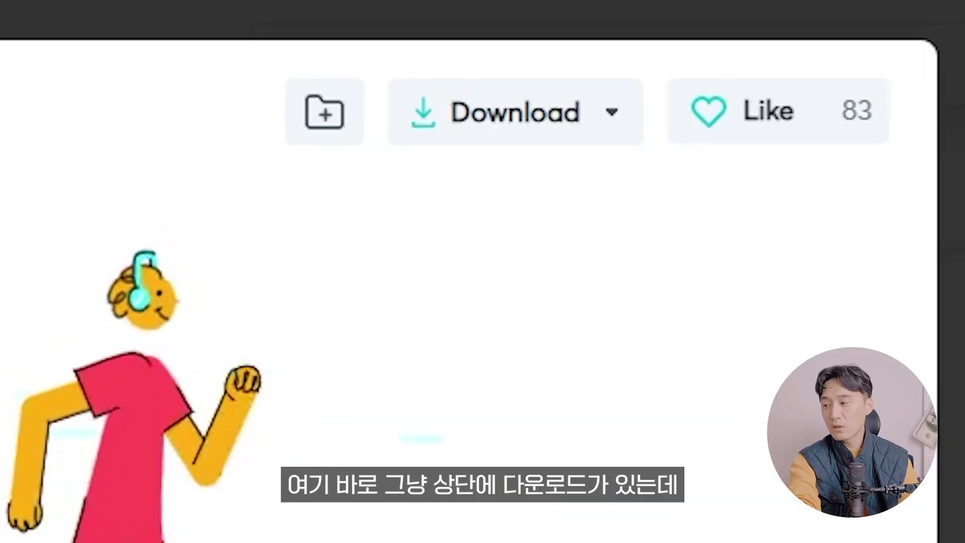
click(618, 101)
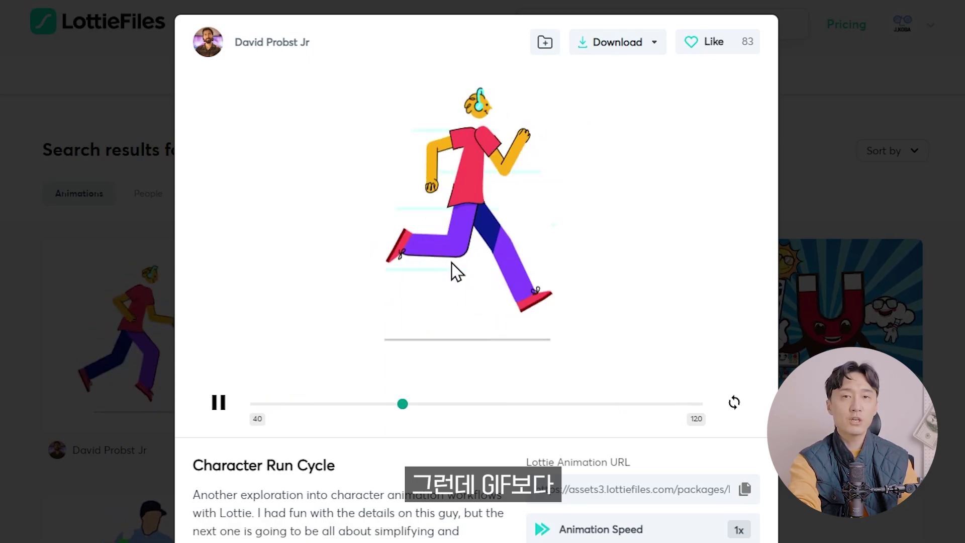
click(573, 86)
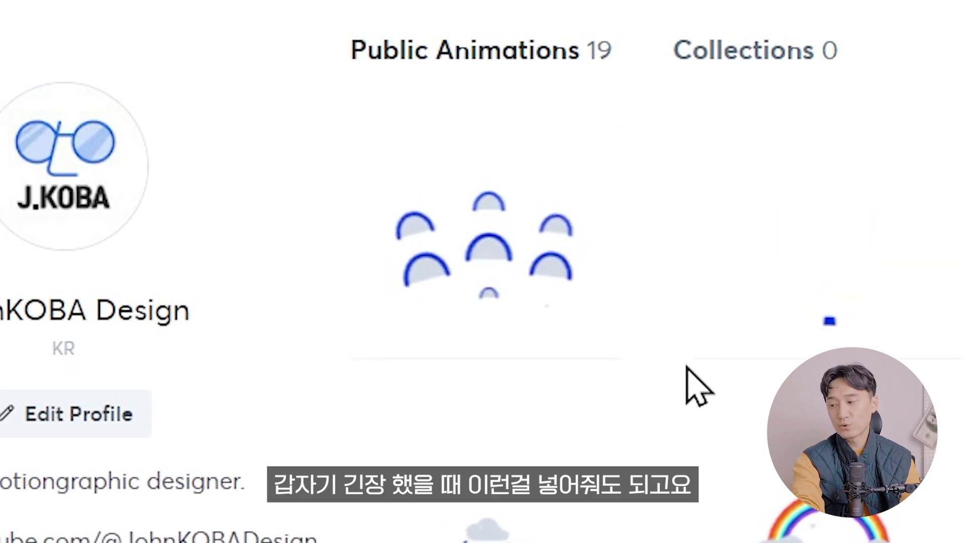
Open the Laugh Animation from the designer profile and choose Customize GIF as its download format
scroll(674, 420, down, 5)
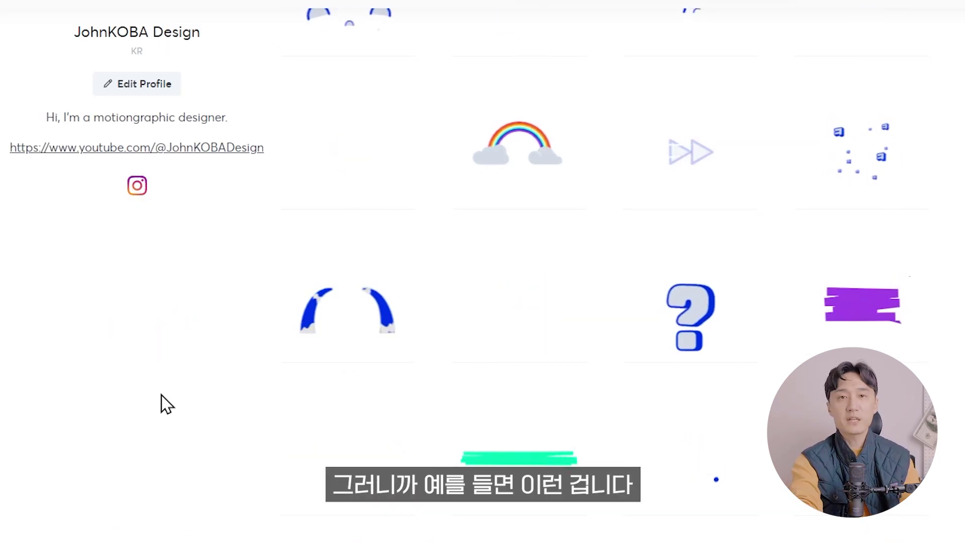
scroll(201, 400, up, 3)
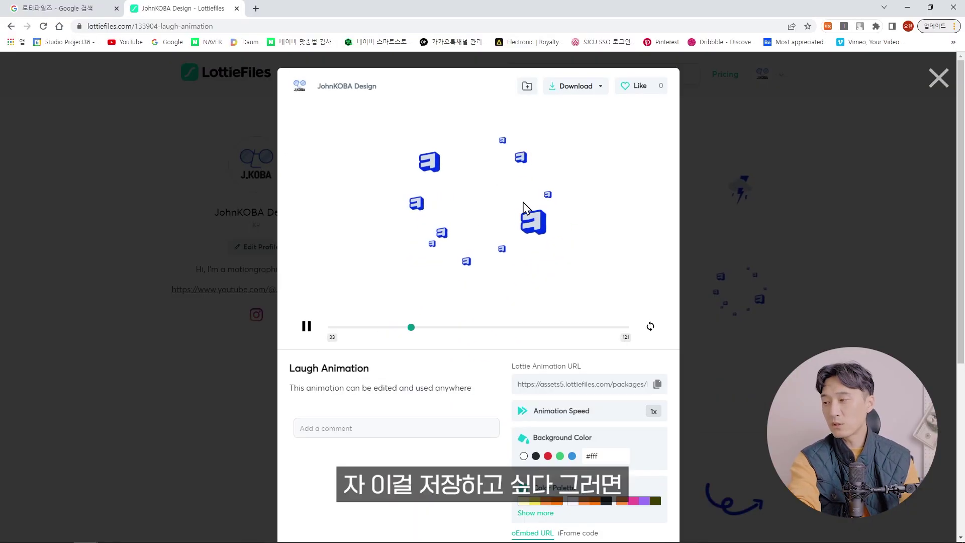
click(601, 91)
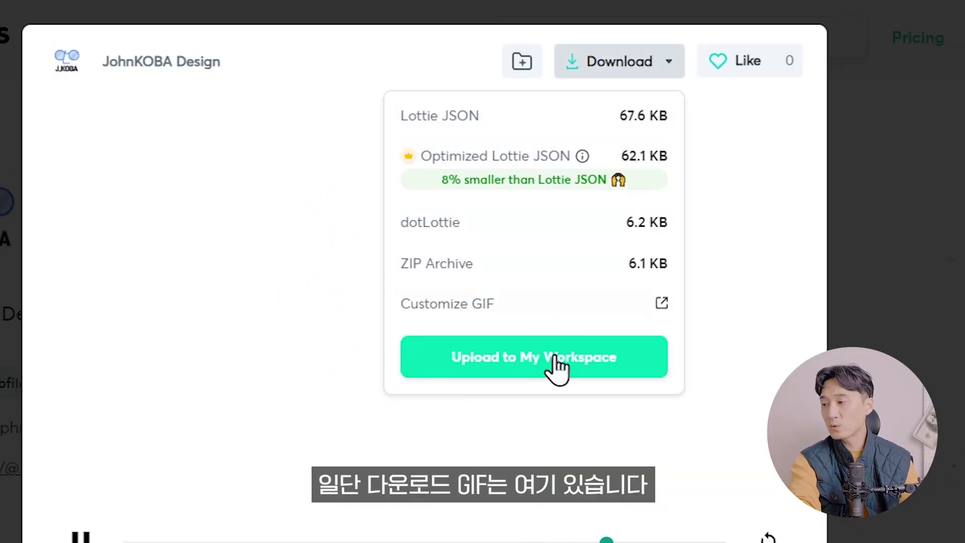
click(622, 307)
Make the GIF's background color fully transparent (#ffffff00) and keep the resolution at 500 x 500
click(554, 215)
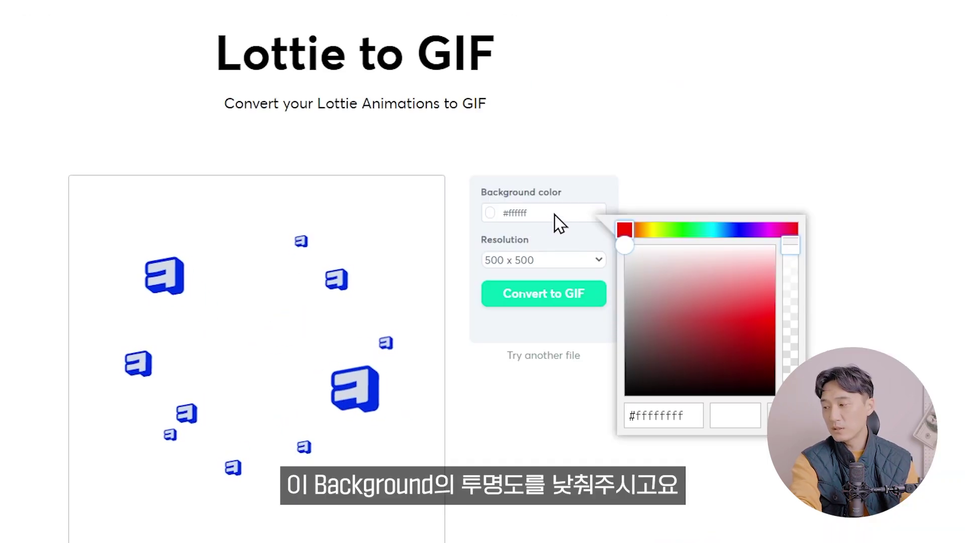
drag(797, 254, 790, 394)
click(674, 388)
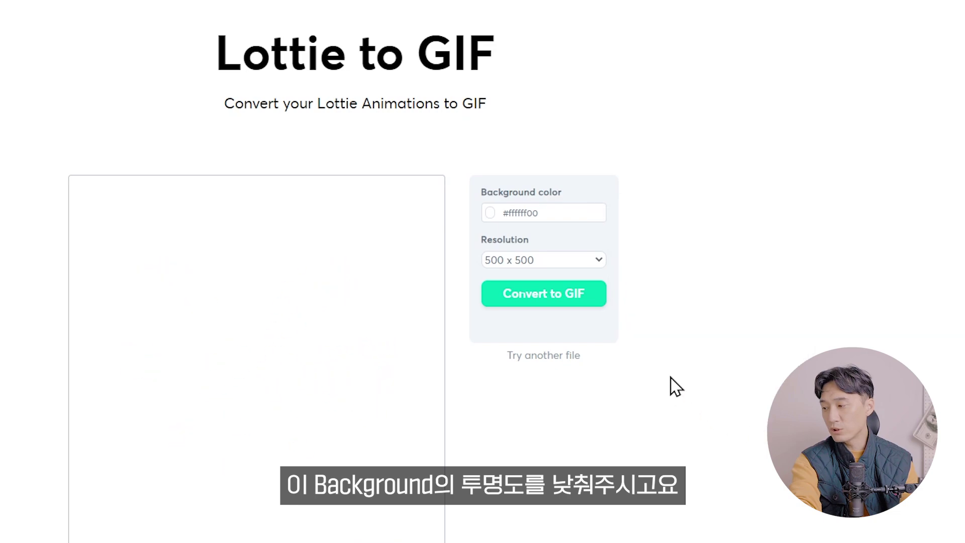
click(584, 261)
click(541, 278)
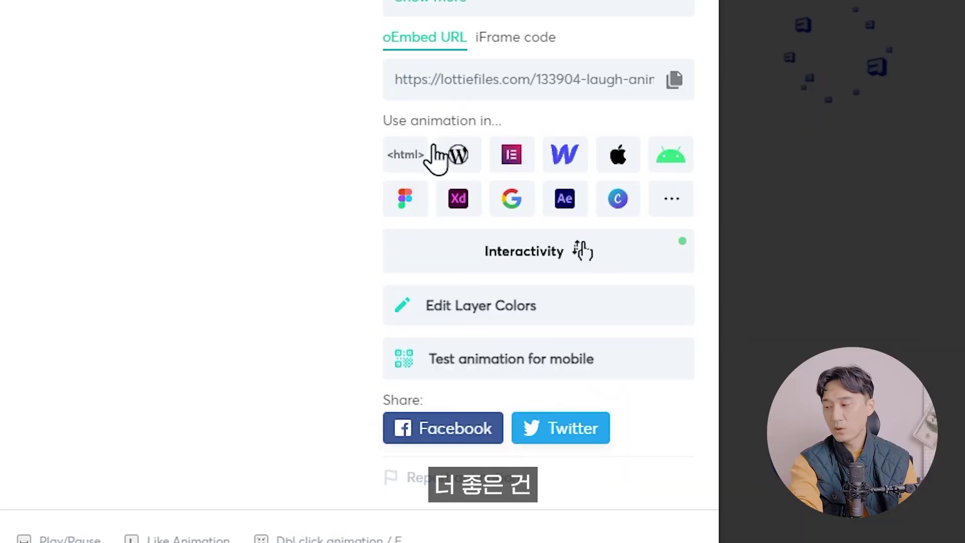
Open the Laugh Animation for layer color editing, bring it into the workspace and show it on a transparent background
click(471, 307)
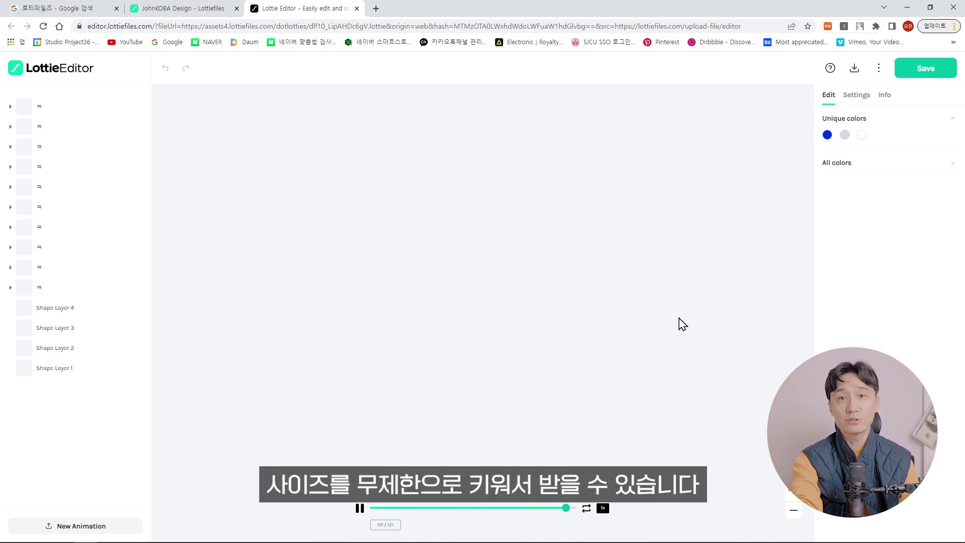
click(795, 412)
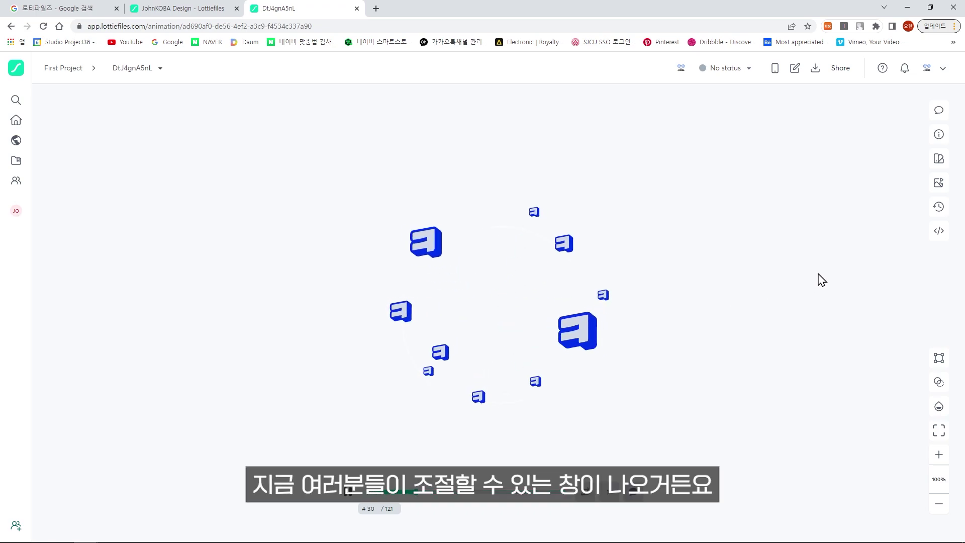
click(938, 382)
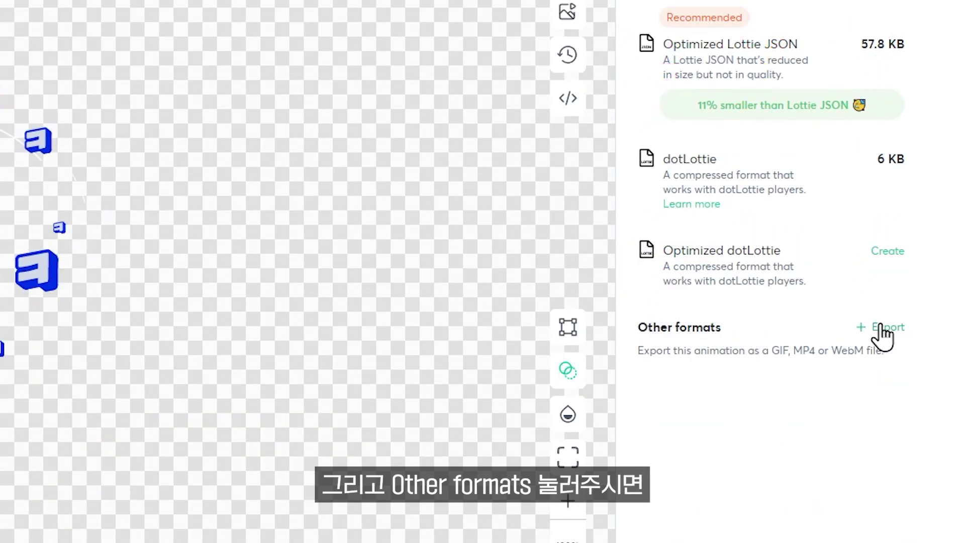
Start an export to other formats and set the size to Large 1200 X 1200px
click(880, 328)
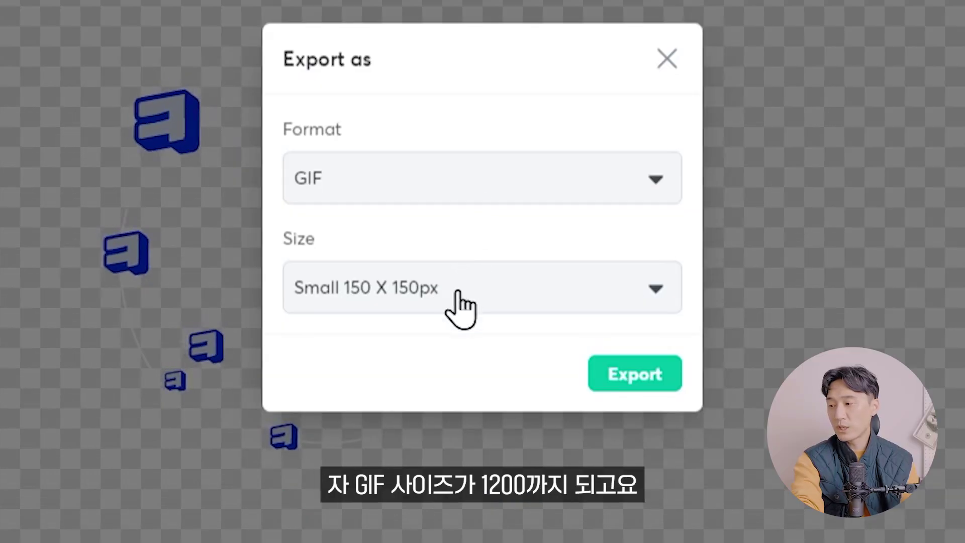
click(472, 327)
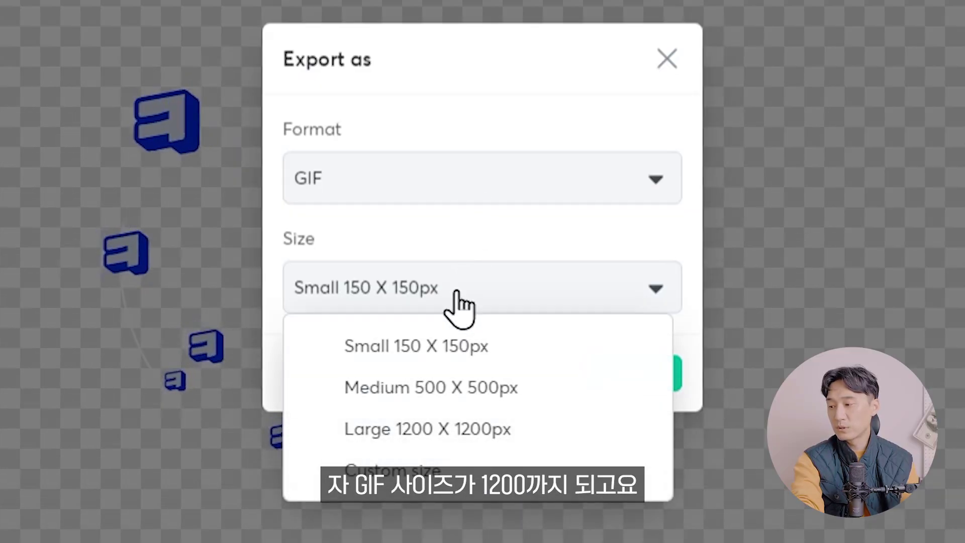
click(467, 450)
Set the export format to MOV with Transparency enabled and export the animation
click(467, 192)
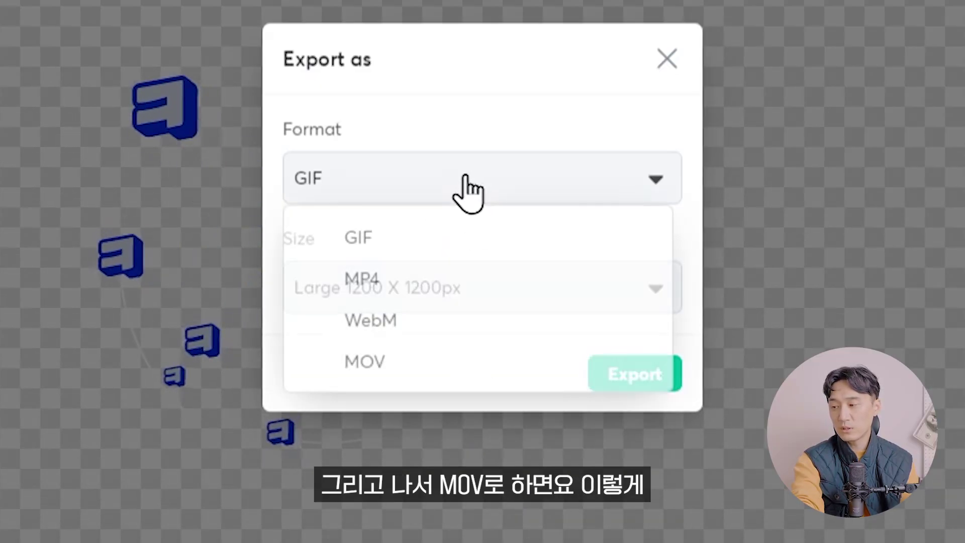
click(402, 371)
click(424, 317)
click(372, 211)
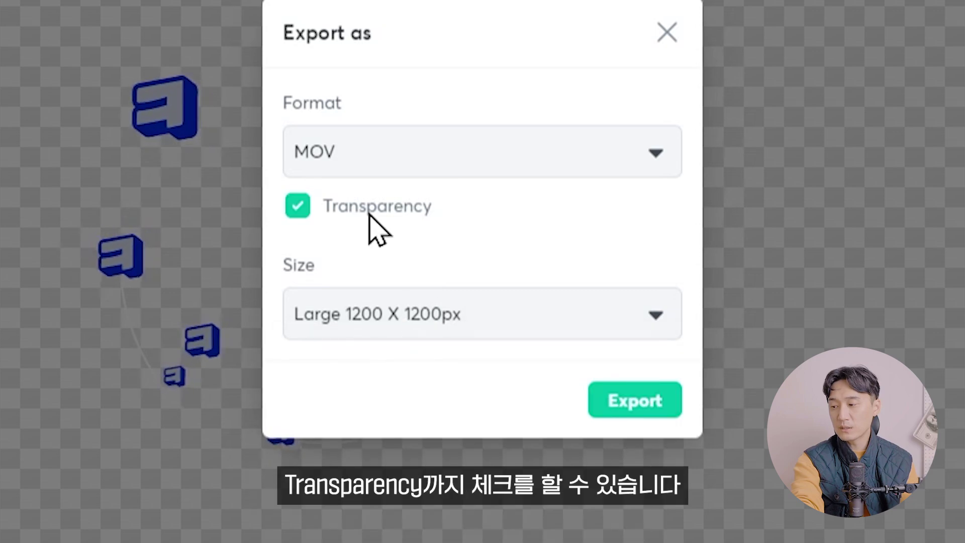
click(412, 327)
click(430, 334)
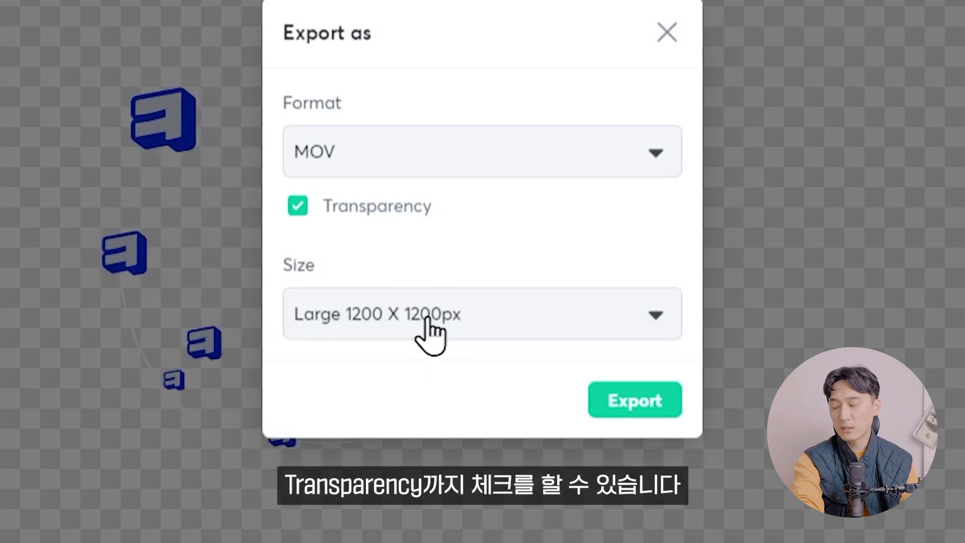
click(618, 401)
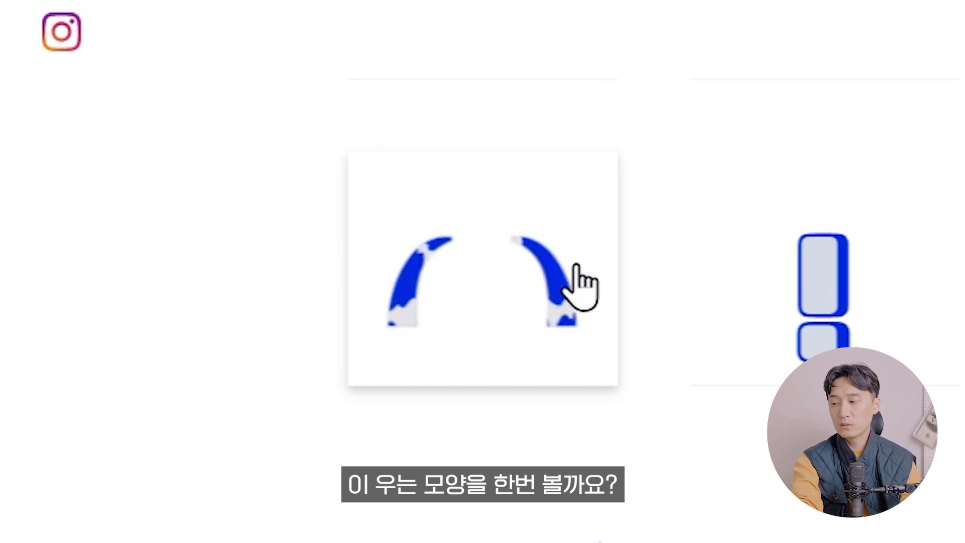
Open the Cry Animation from the designer profile and bring up its color palette choices
click(576, 266)
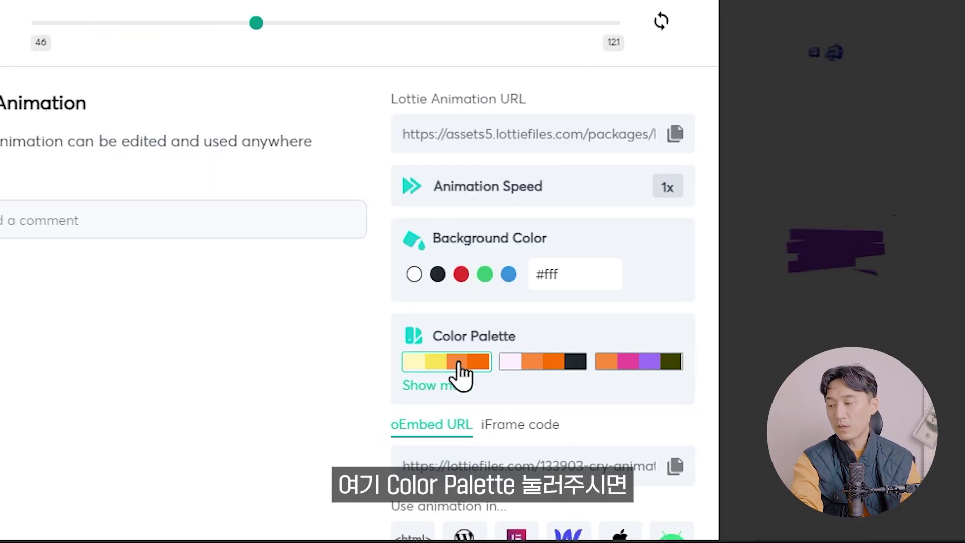
click(461, 374)
scroll(437, 379, up, 2)
Try several preset palettes on the Cry Animation, including the orange-and-black and the orange, pink, purple and olive ones
click(151, 296)
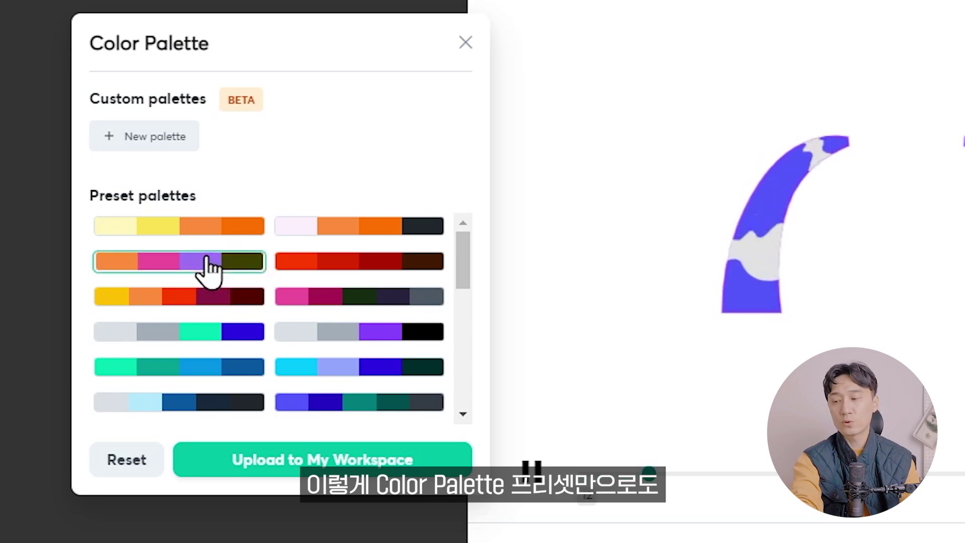
click(350, 226)
click(216, 261)
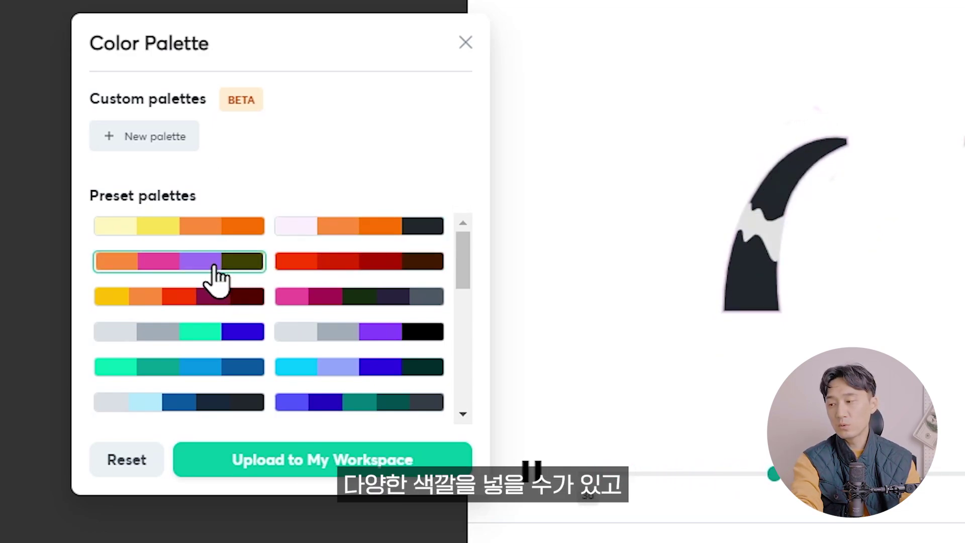
Create a custom palette with a turquoise color for the Cry Animation
click(176, 144)
click(116, 188)
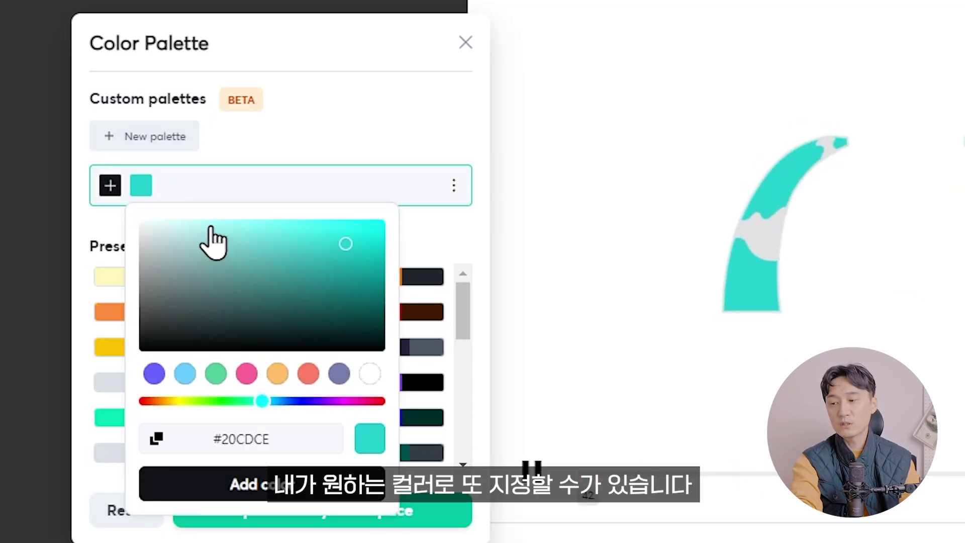
click(275, 161)
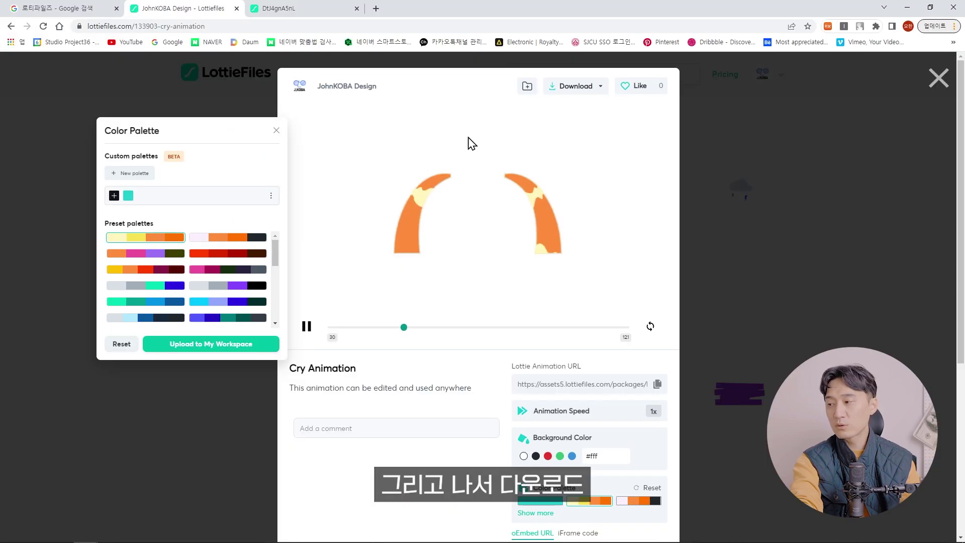
Bring up the download options of the recolored Cry Animation, and close its Color Palette window
click(600, 87)
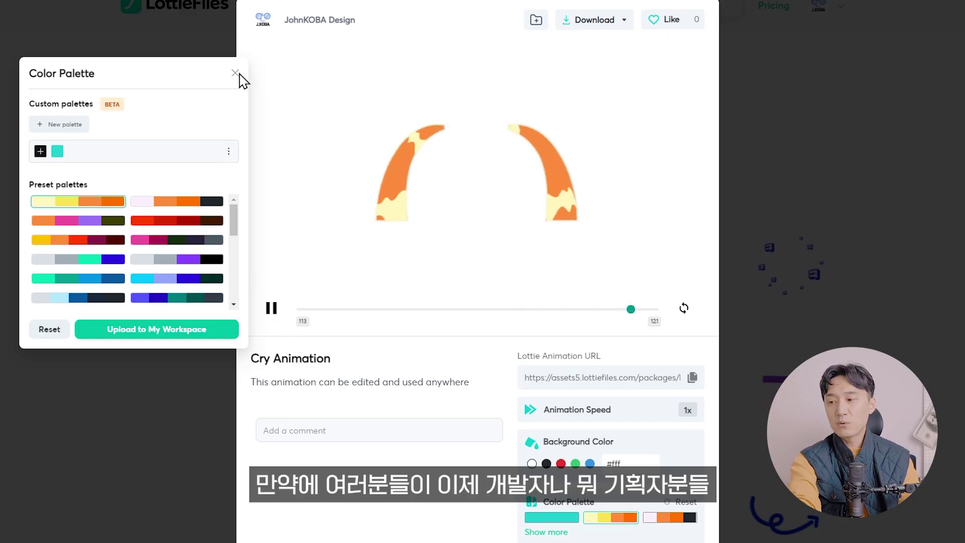
click(236, 74)
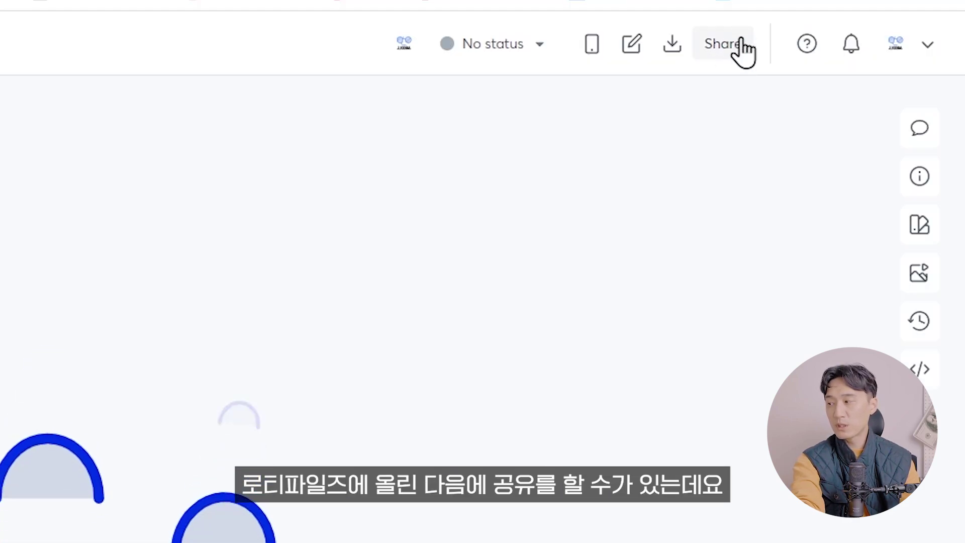
Review the workspace animation's sharing options, covering both Share and Publish to public
click(737, 46)
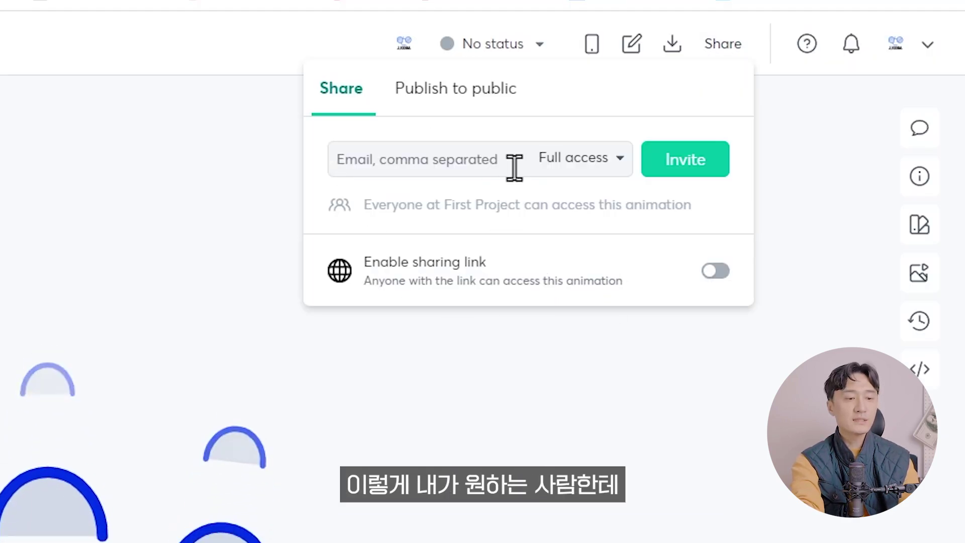
click(468, 106)
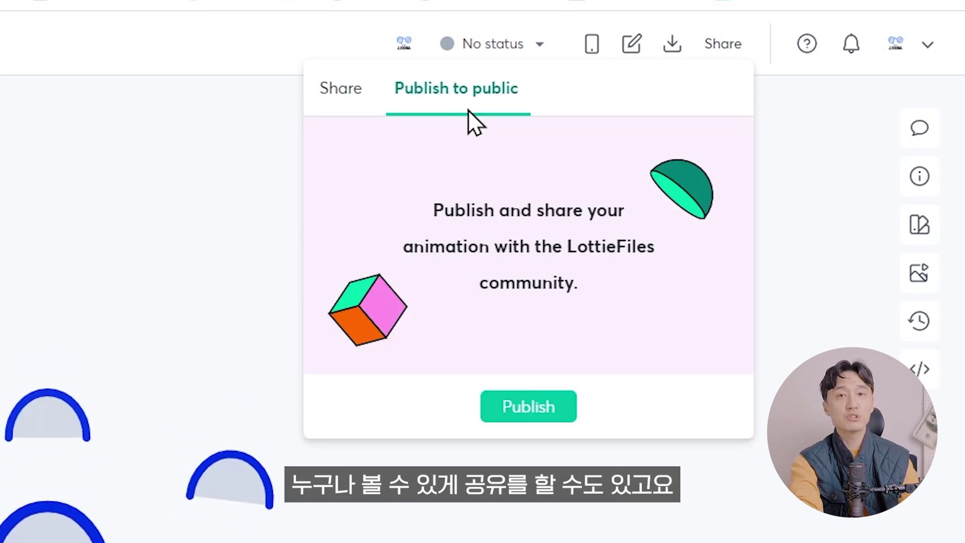
click(384, 111)
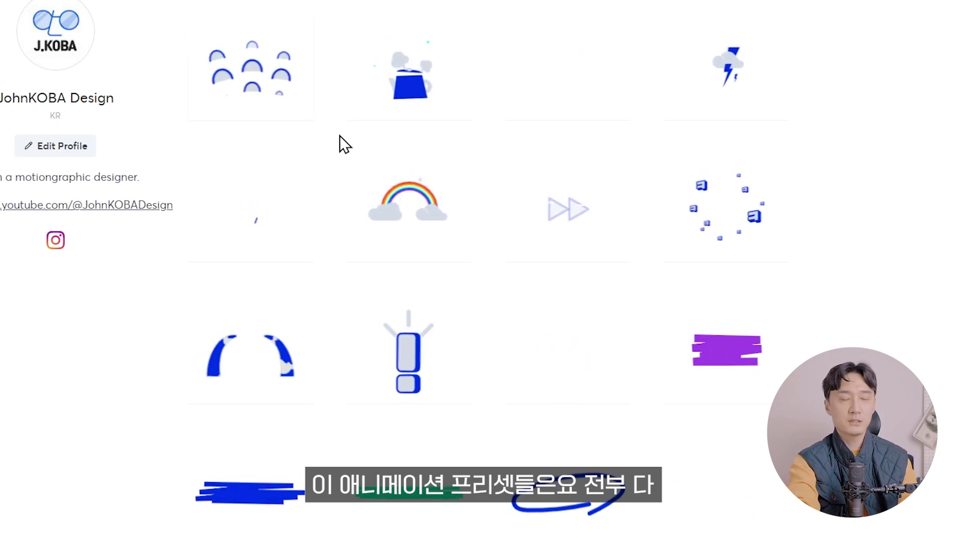
Look through the designer profile's animation presets and the details of the Sweat animation
scroll(282, 201, down, 3)
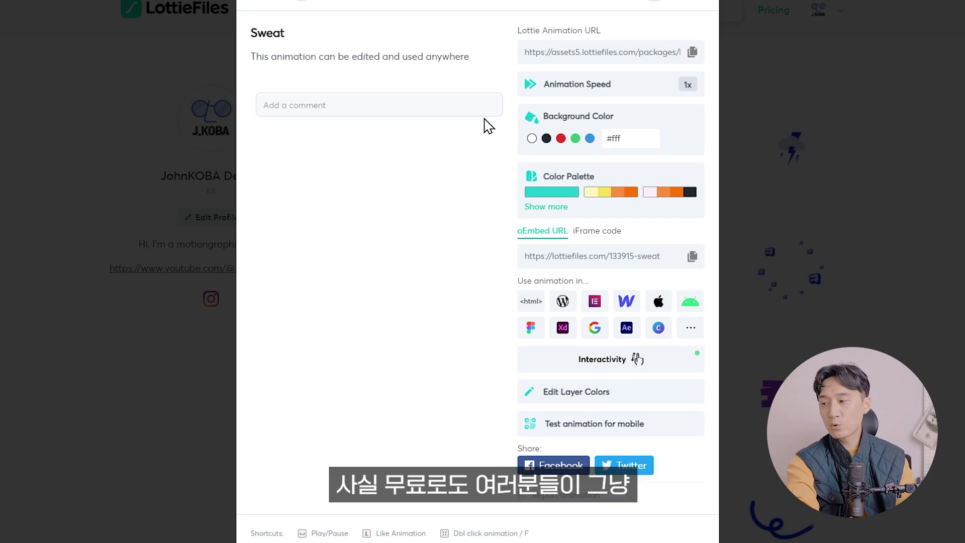
scroll(586, 201, up, 7)
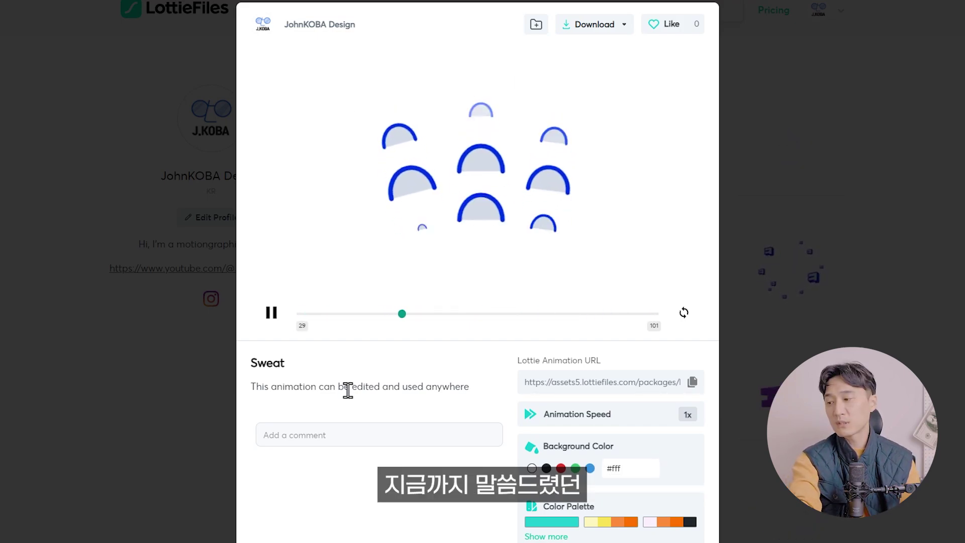
scroll(523, 441, down, 4)
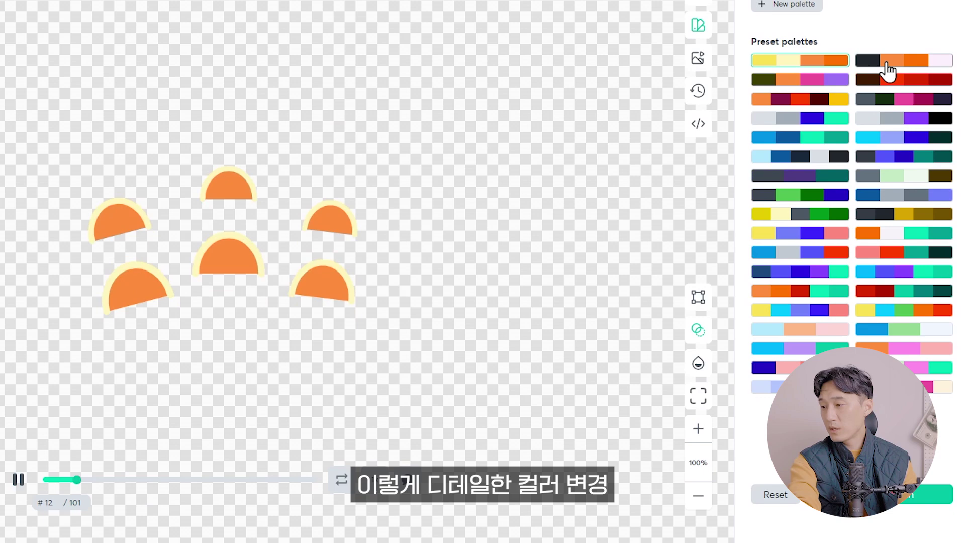
Try several preset palettes on the Sweat animation, including the dark red one, and choose Custom size for the GIF export
click(887, 81)
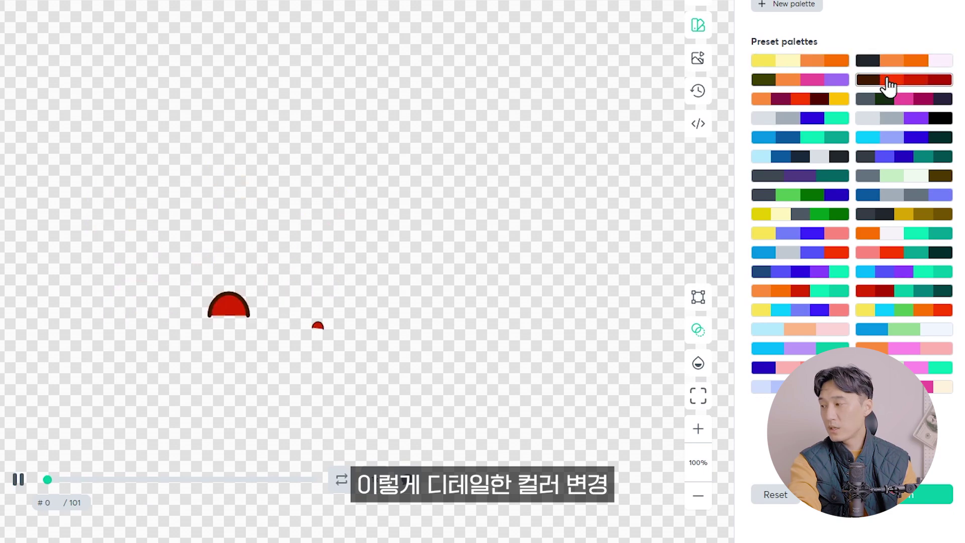
click(839, 100)
click(834, 135)
click(877, 140)
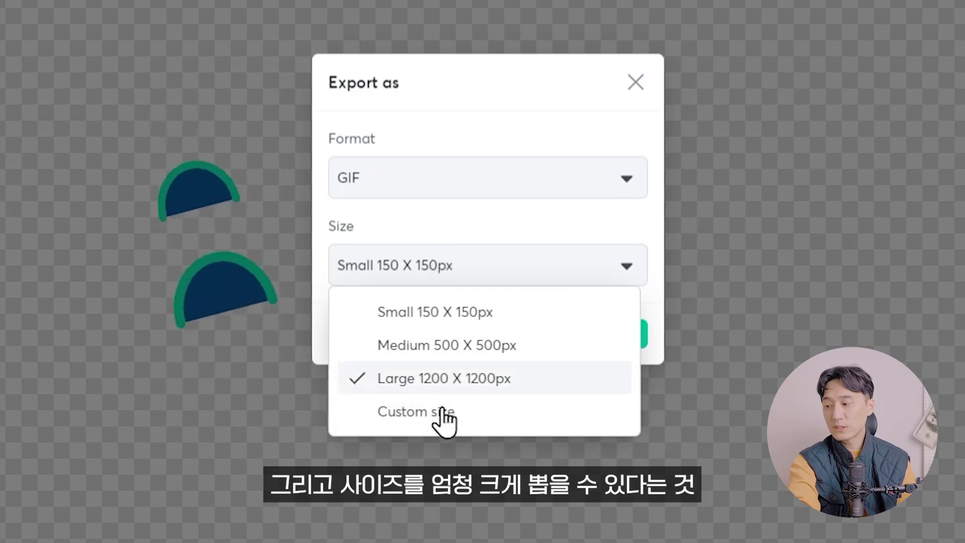
click(445, 402)
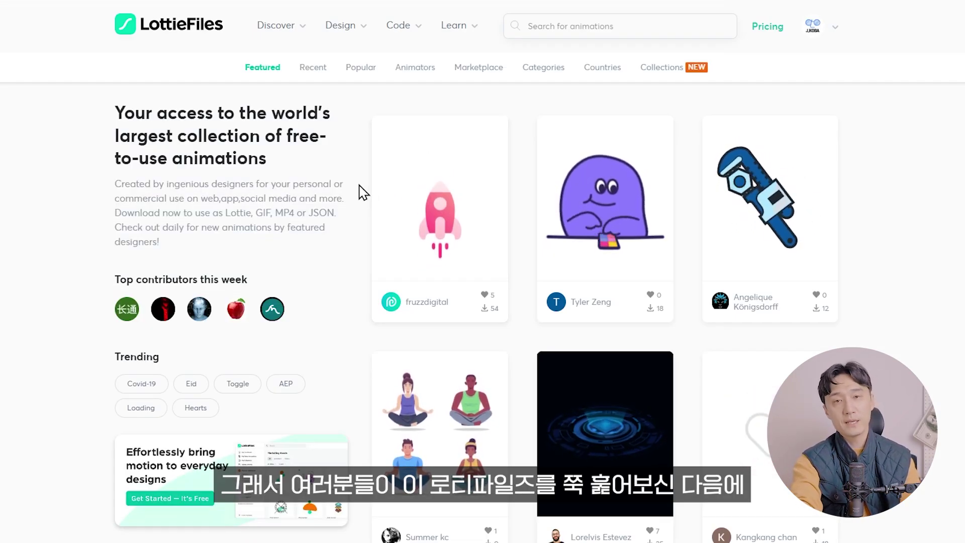
Browse the featured free animations on LottieFiles
scroll(367, 191, down, 5)
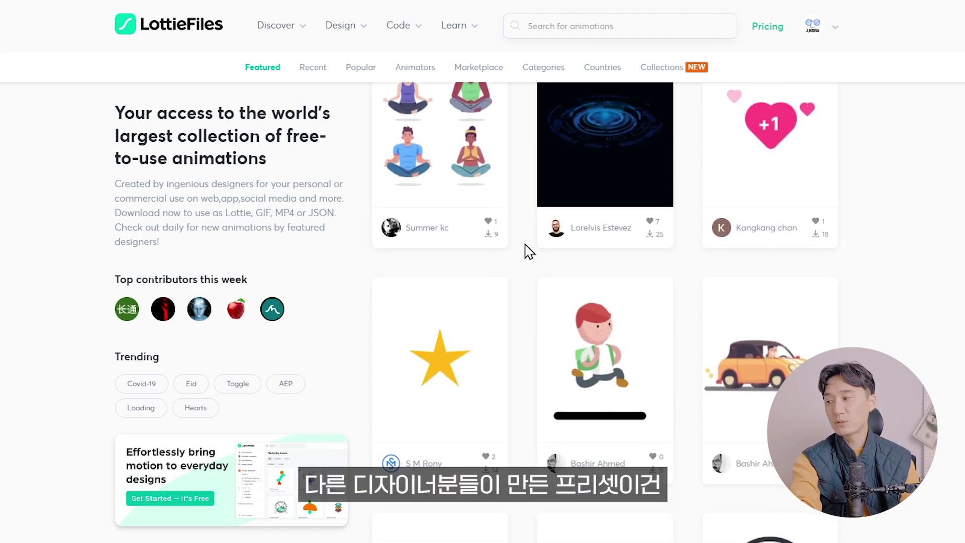
scroll(526, 250, down, 3)
scroll(526, 250, down, 2)
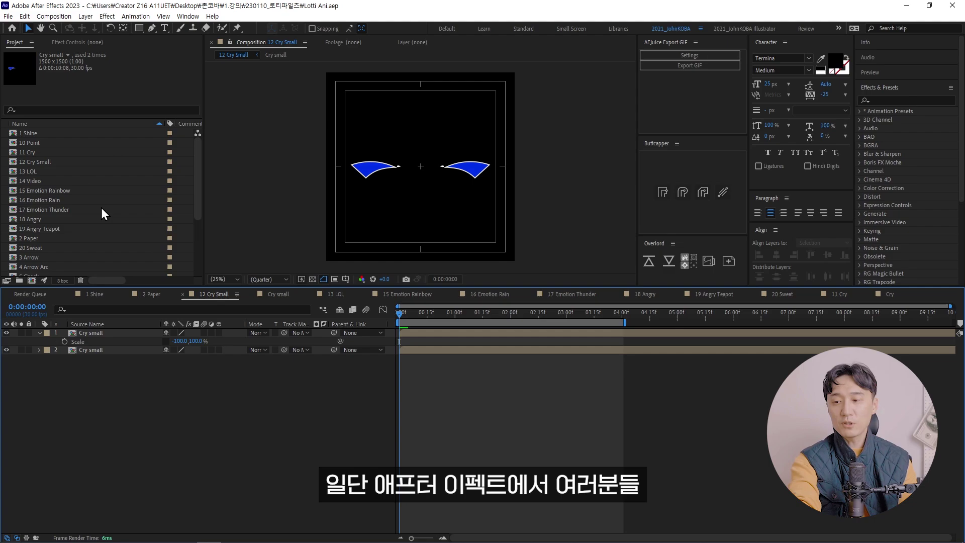
Switch to After Effects and preview the finished animation compositions, including 2 Paper
click(102, 209)
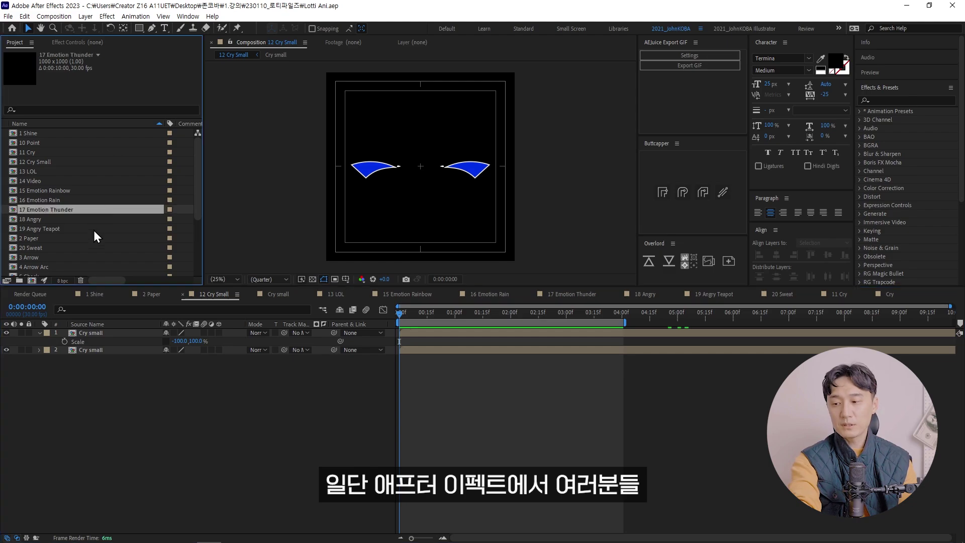
click(94, 294)
key(space)
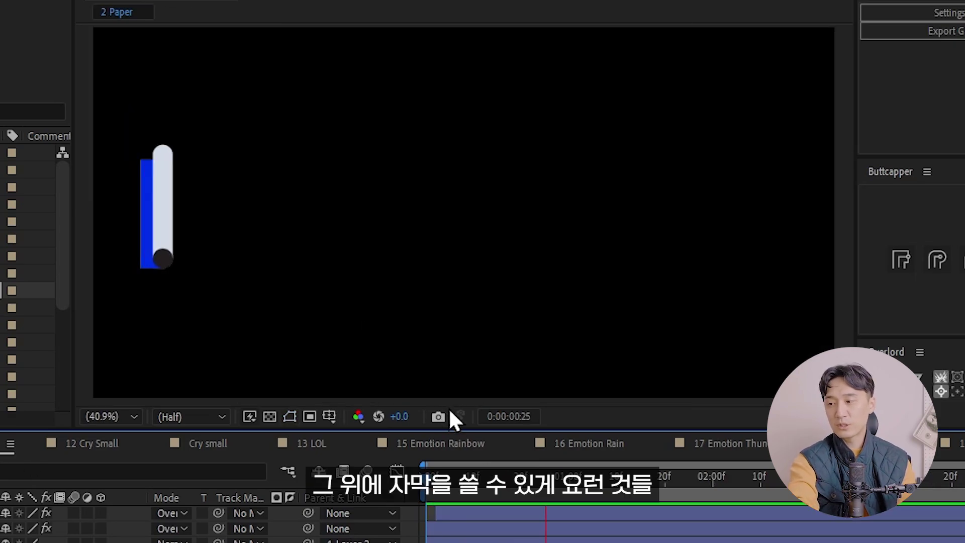
click(718, 476)
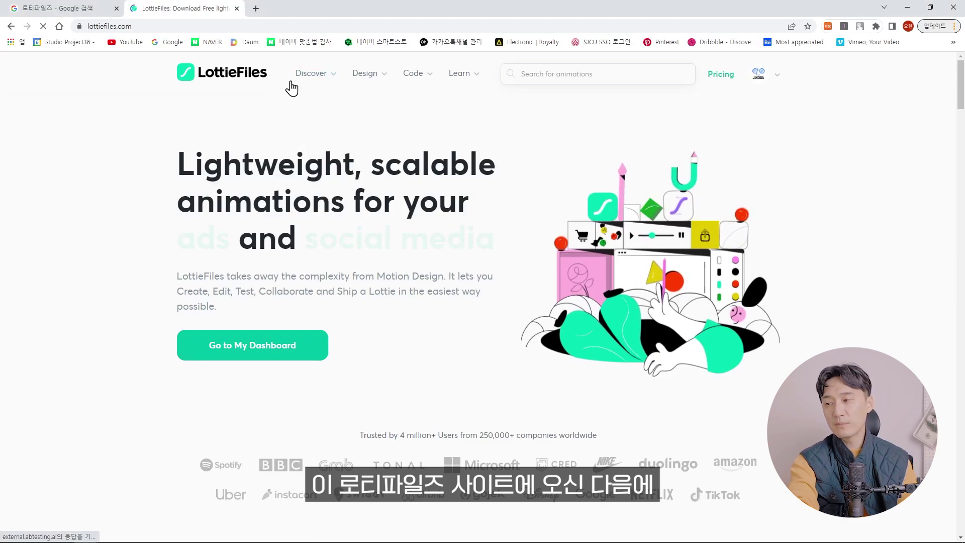
Switch to LottieFiles in the browser, download the Create with AE plugin (ZXP), and open it in ZXP Installer without installing it
mouse_move(370, 74)
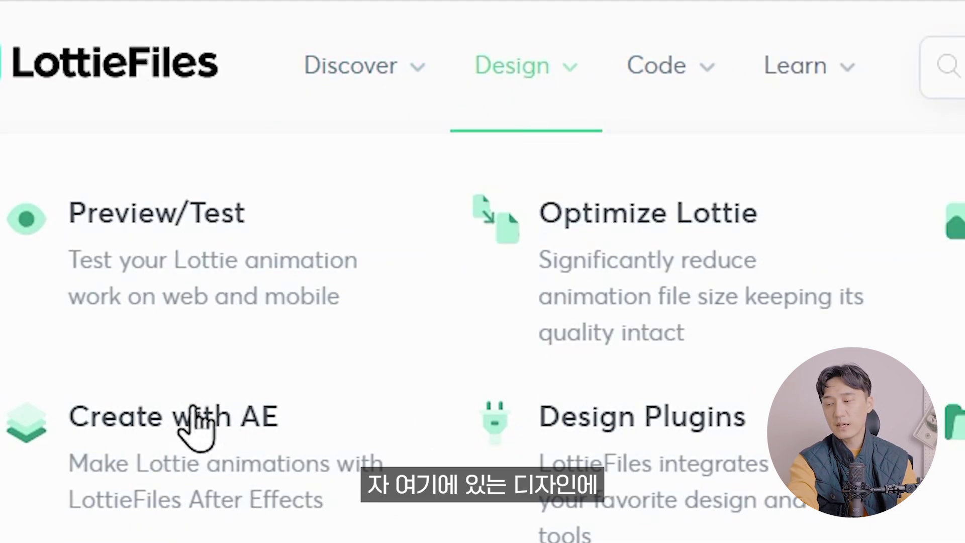
click(451, 326)
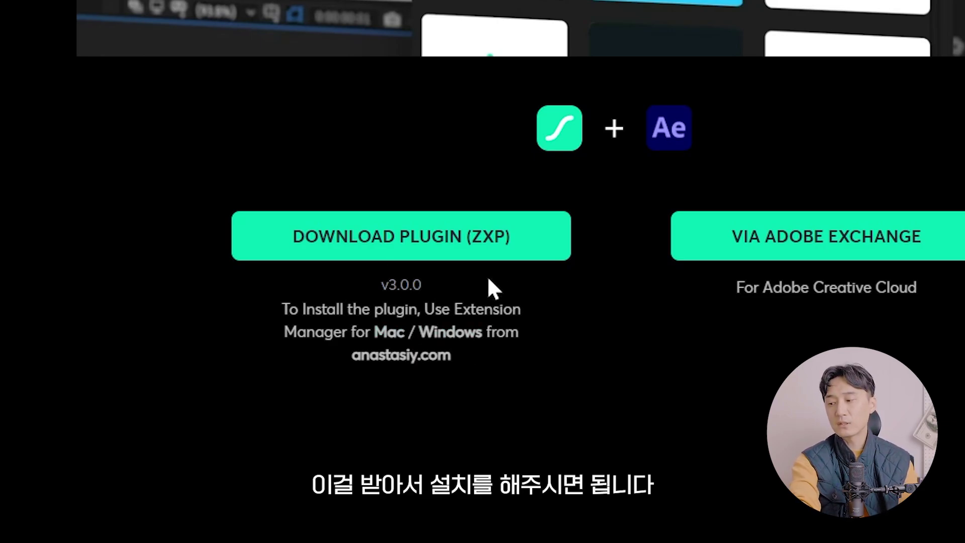
click(442, 252)
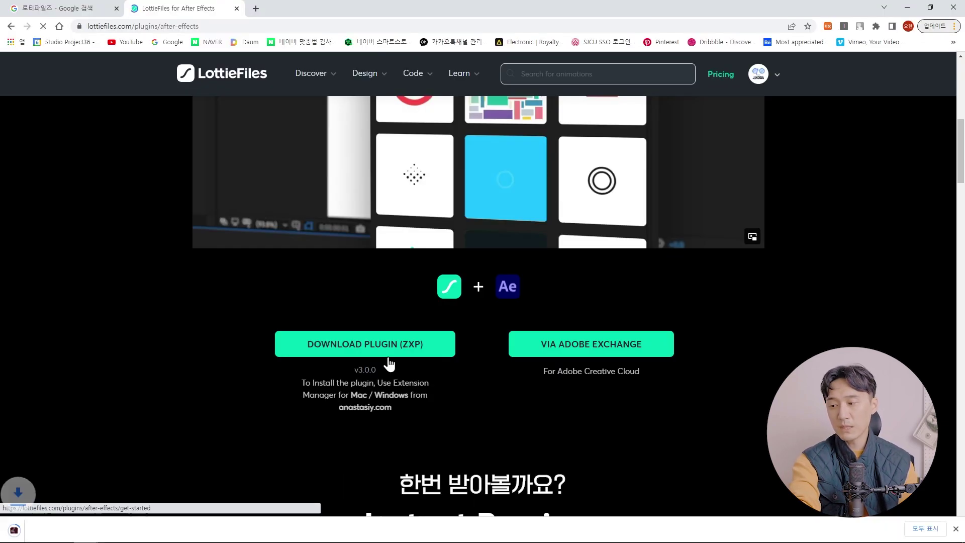
click(71, 531)
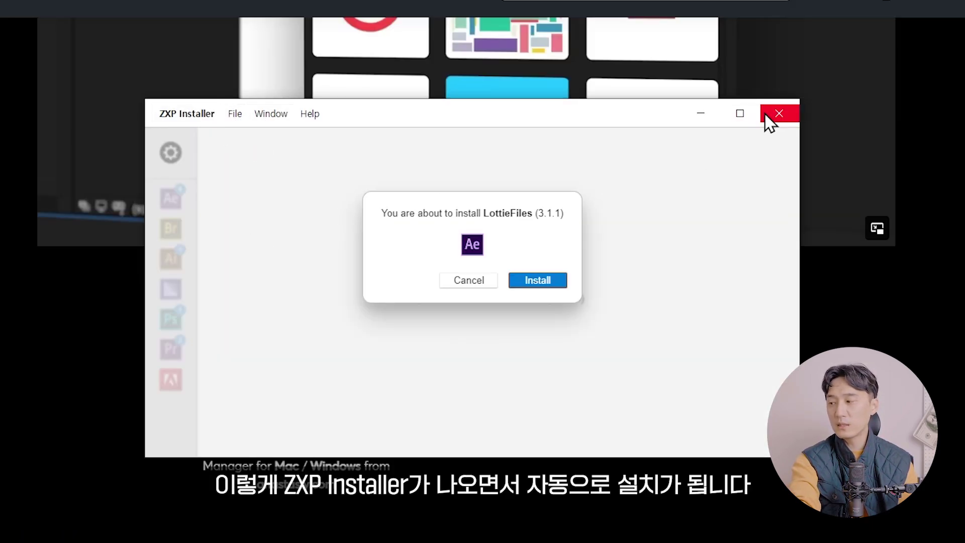
click(779, 113)
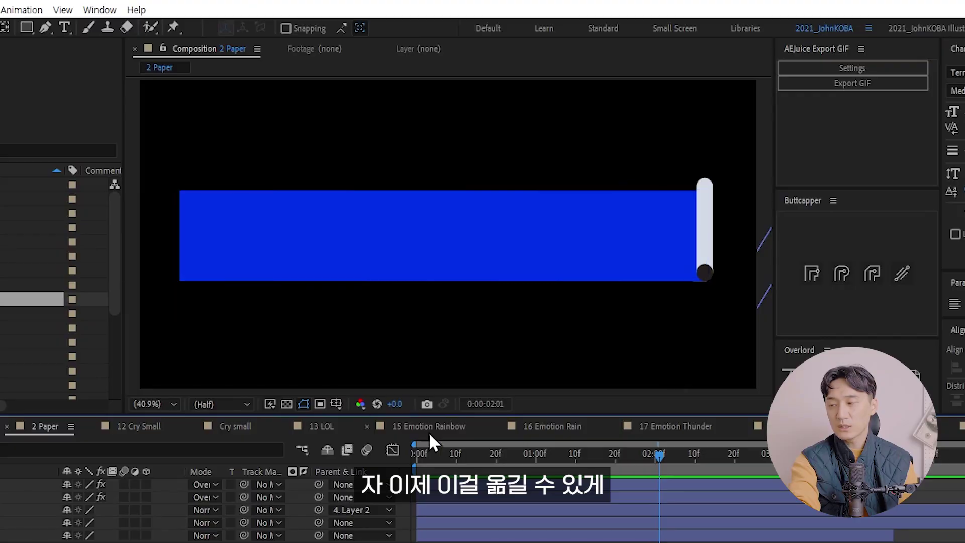
Open the LottieFiles extension in After Effects and move its floating window beside the 2 Paper composition view
click(99, 11)
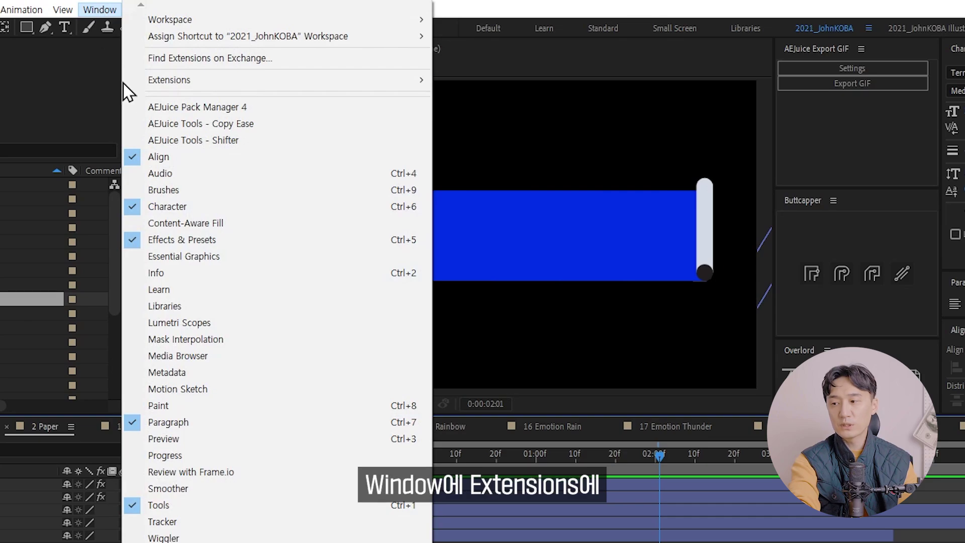
mouse_move(403, 80)
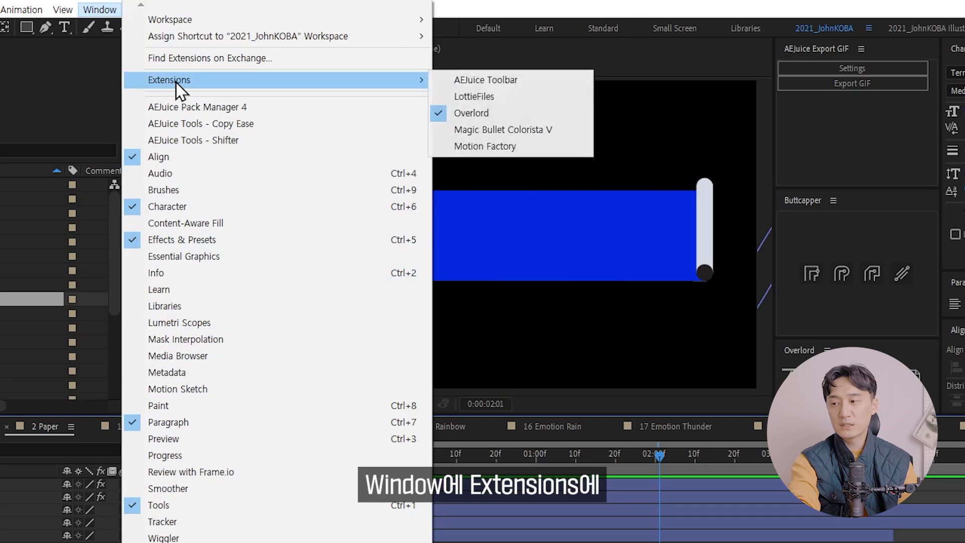
click(486, 97)
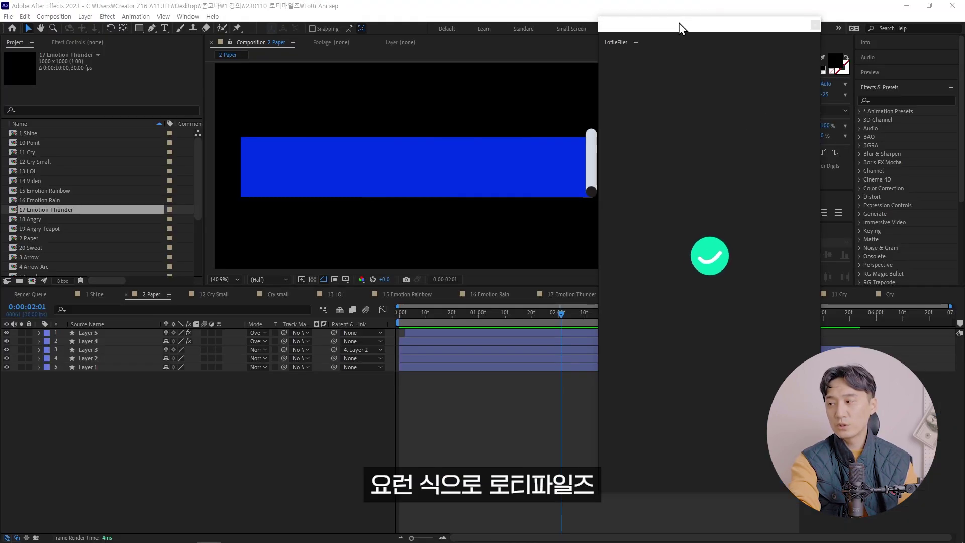
drag(694, 24, 718, 58)
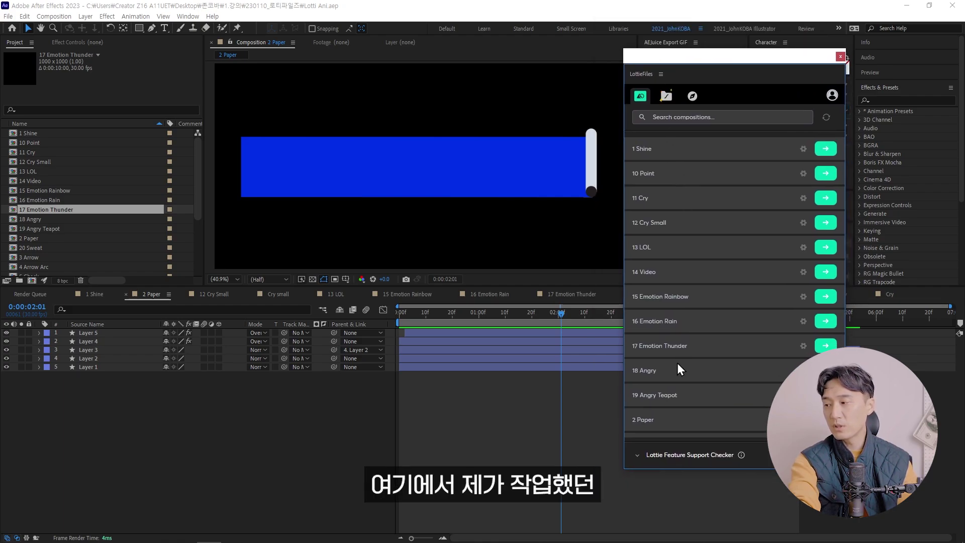
Preview the 1 Shine composition in LottieFiles against white, black, red and green backgrounds, and reset the background to none
scroll(680, 369, down, 5)
scroll(696, 292, up, 5)
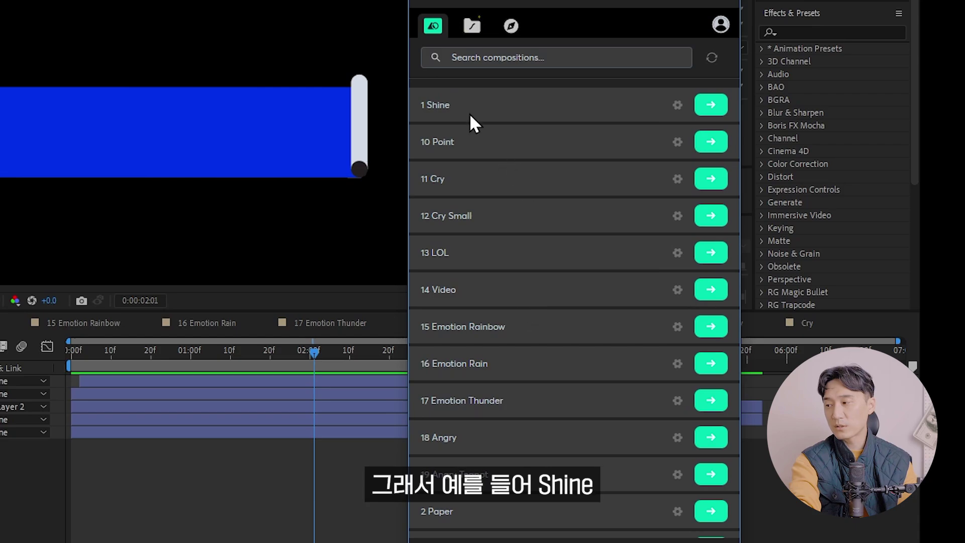
click(710, 107)
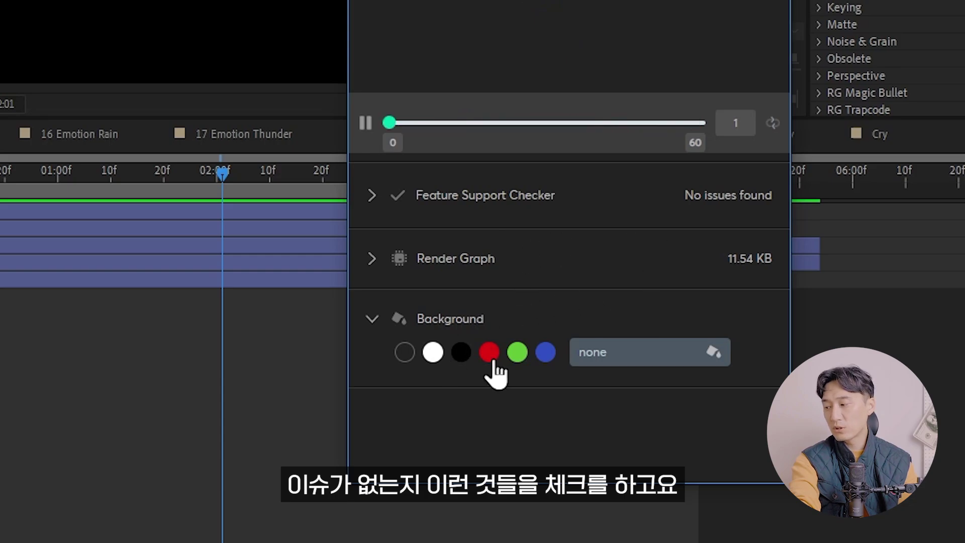
click(535, 359)
click(432, 352)
click(461, 352)
click(489, 352)
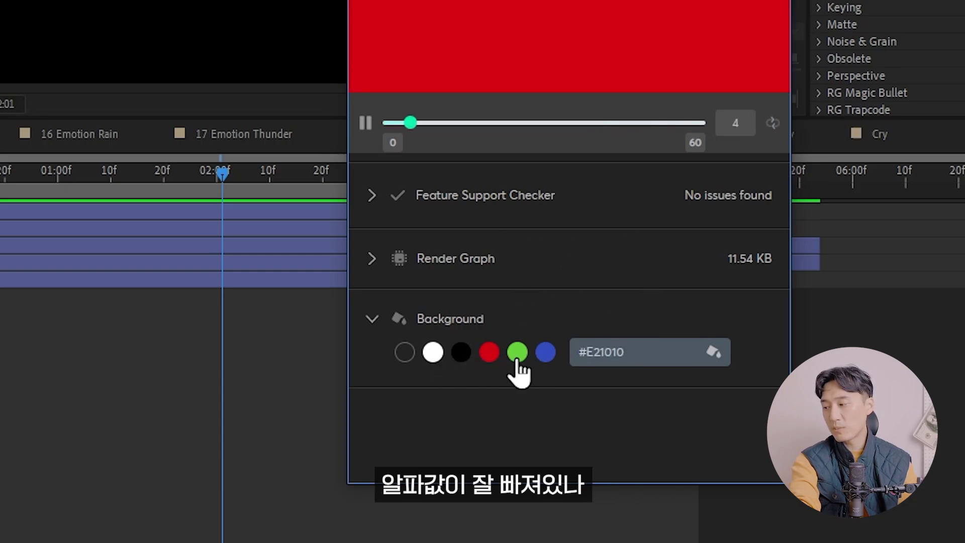
click(517, 352)
click(405, 352)
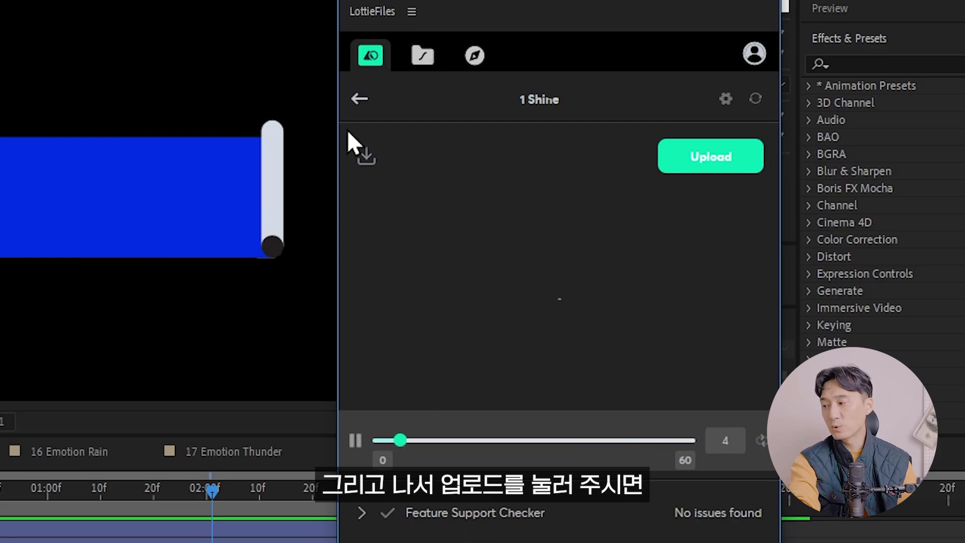
Upload the 1 Shine animation to the First Project folder and return to the composition list
click(711, 156)
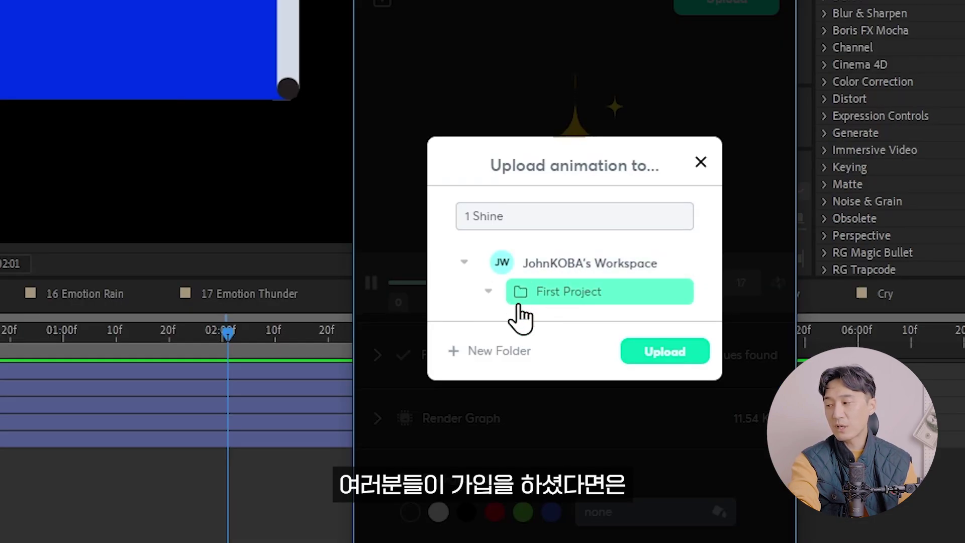
click(653, 353)
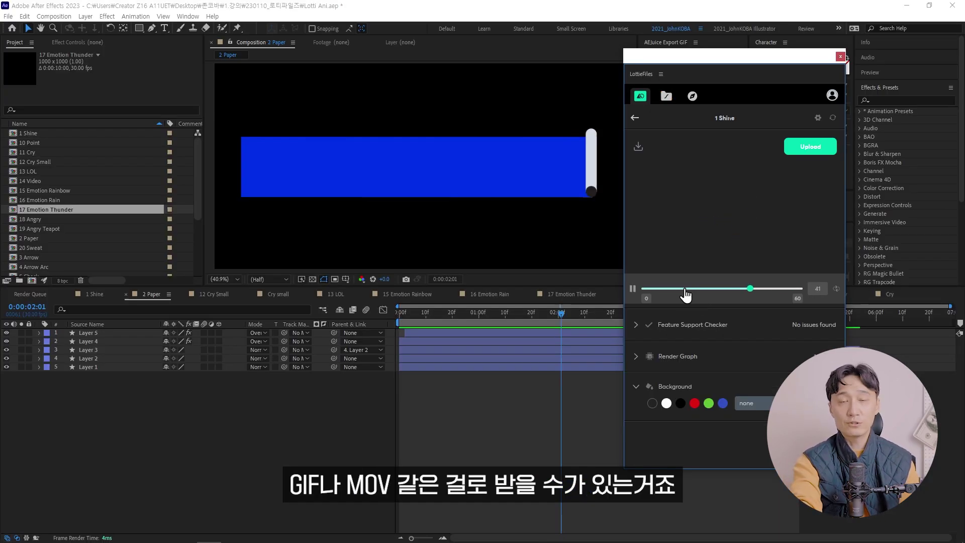
click(635, 118)
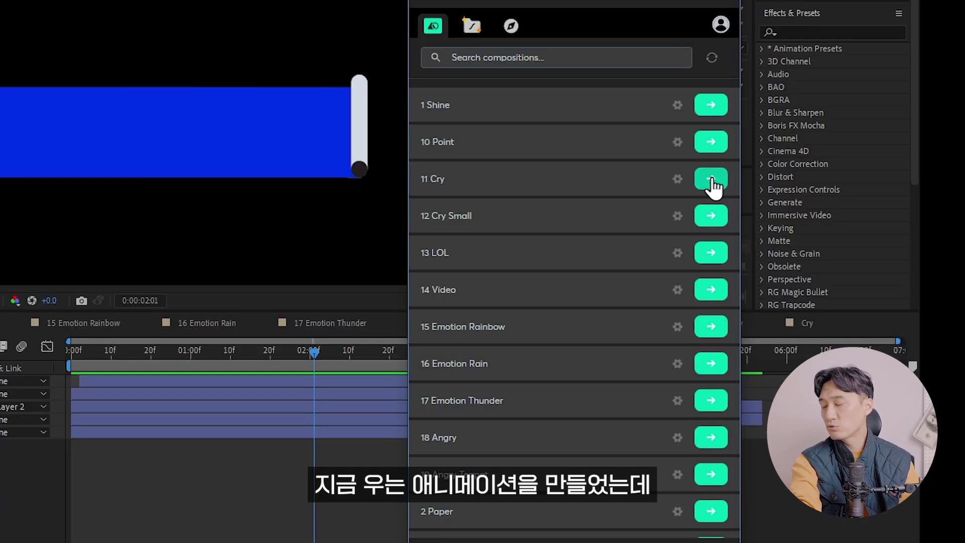
Check the 11 Cry composition's feature support issues and look through the Lottie Supported Features table
click(826, 198)
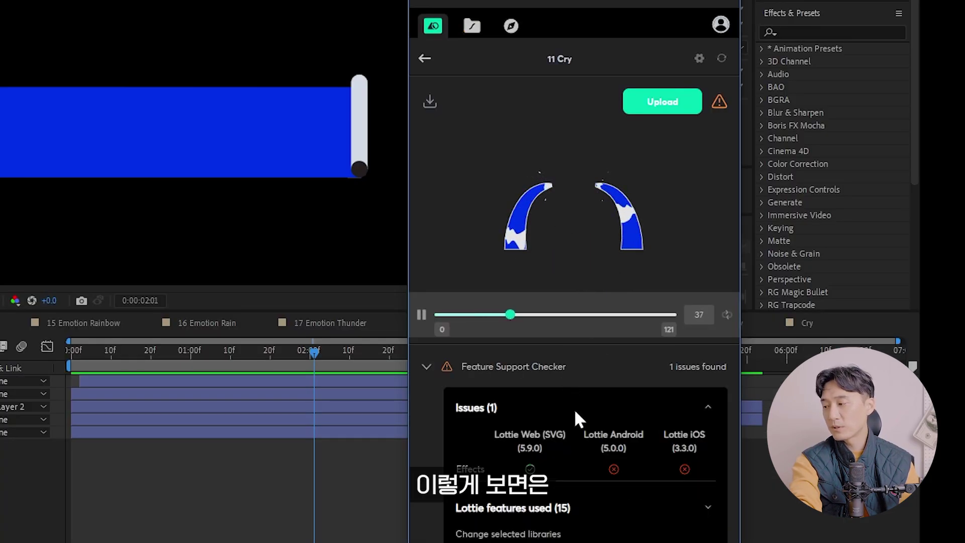
scroll(578, 412, down, 2)
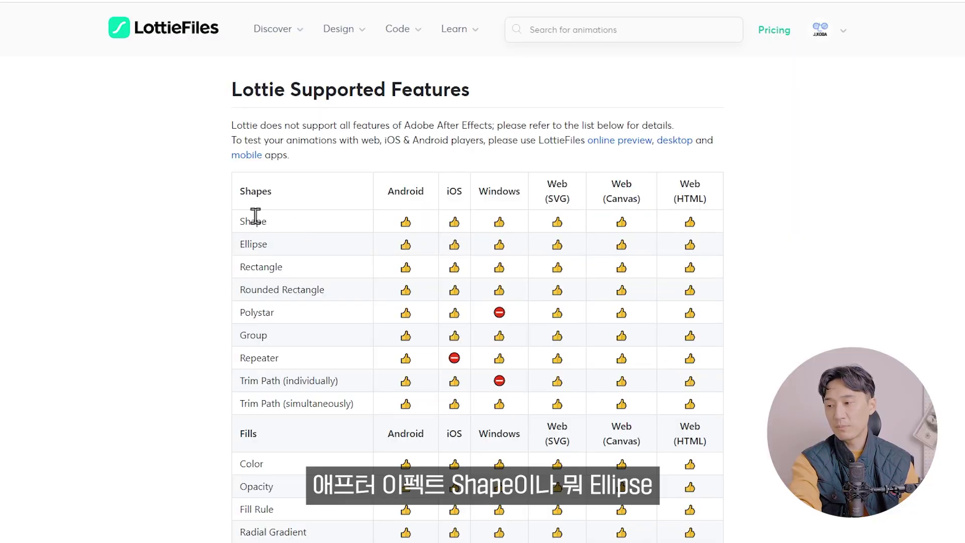
scroll(296, 256, down, 10)
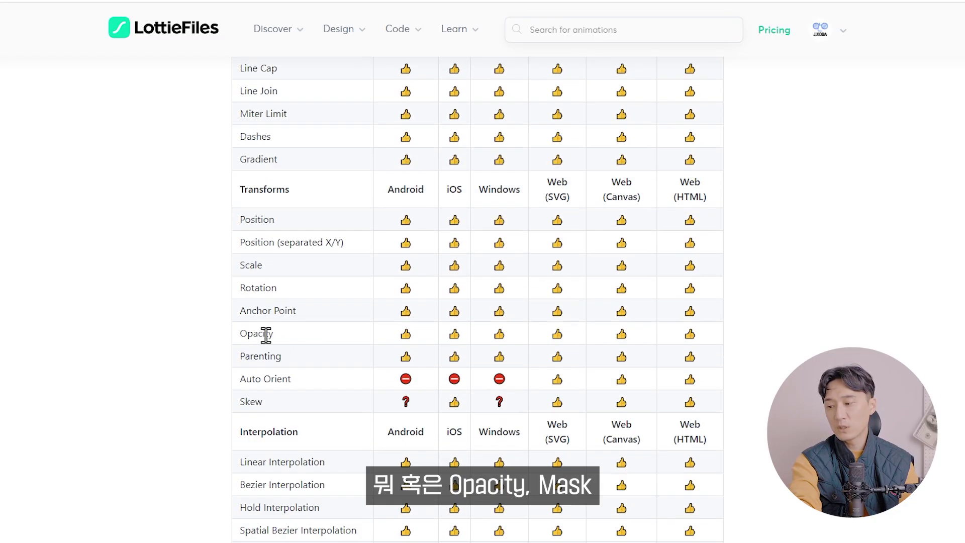
Examine the Lottie Supported Features table for platform support of interpolation, masks, mattes and merge paths
scroll(262, 336, down, 5)
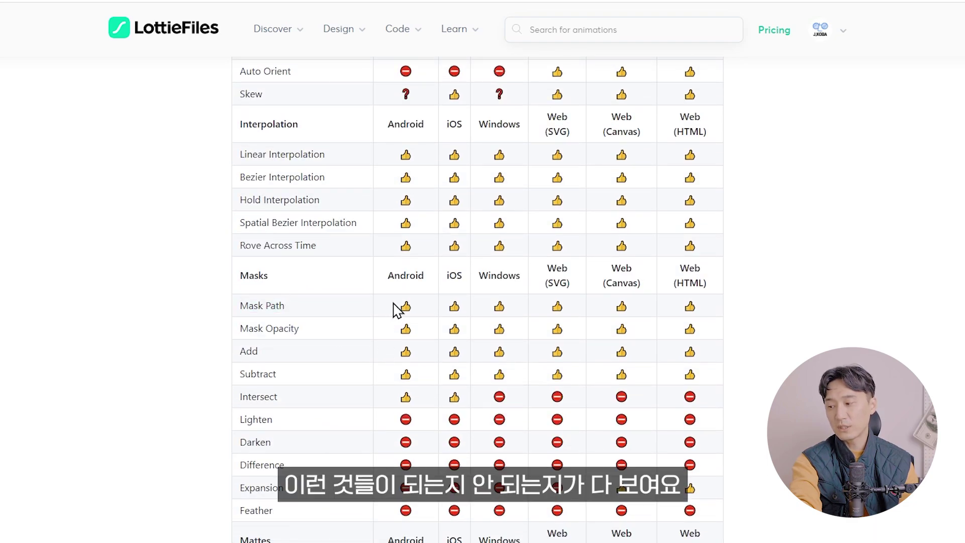
scroll(413, 417, down, 3)
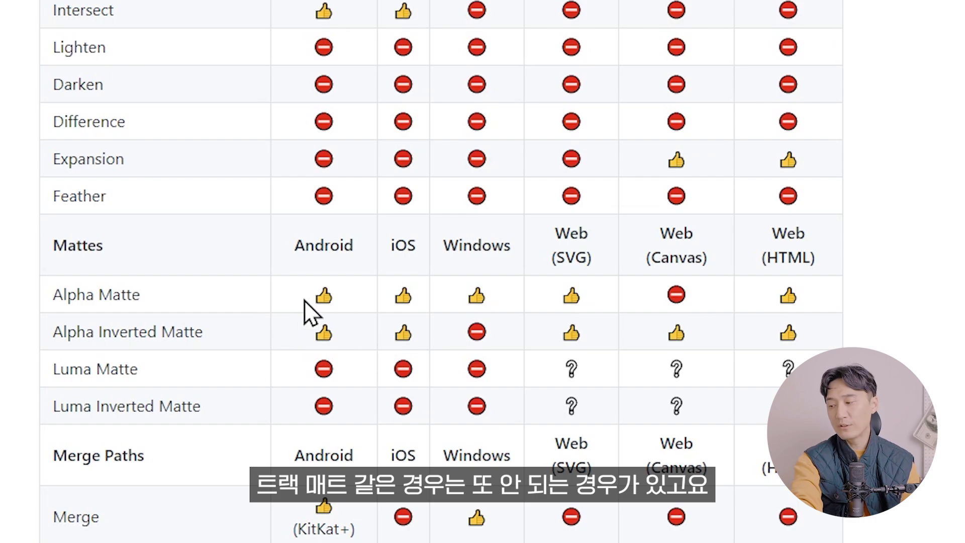
scroll(314, 263, down, 5)
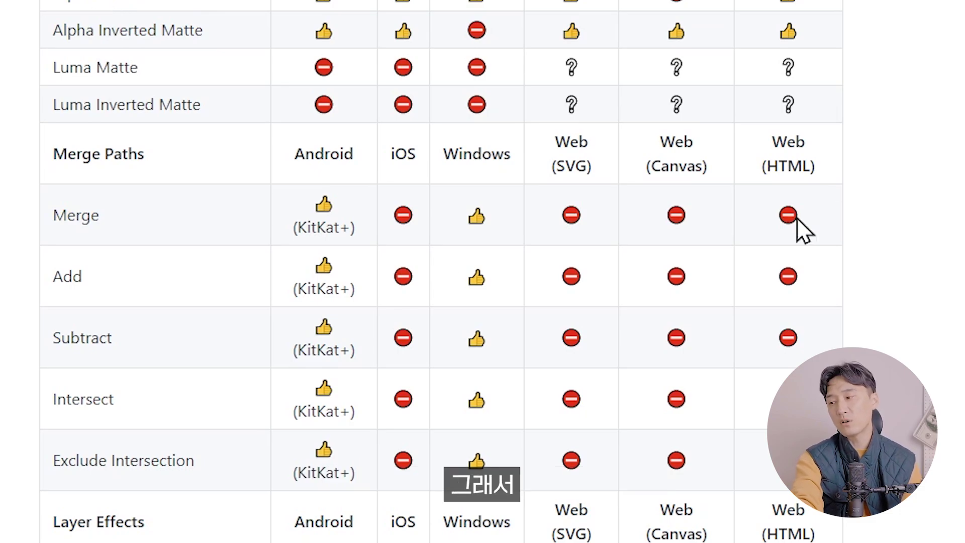
scroll(394, 362, up, 10)
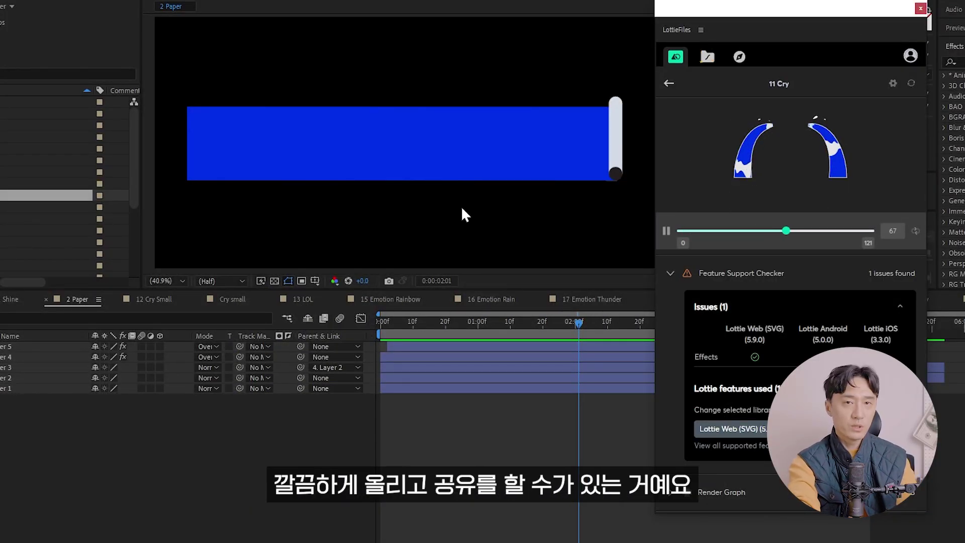
Browse the uploaded animations in the workspace's First Project folder and preview 9 Question against a red background
click(708, 56)
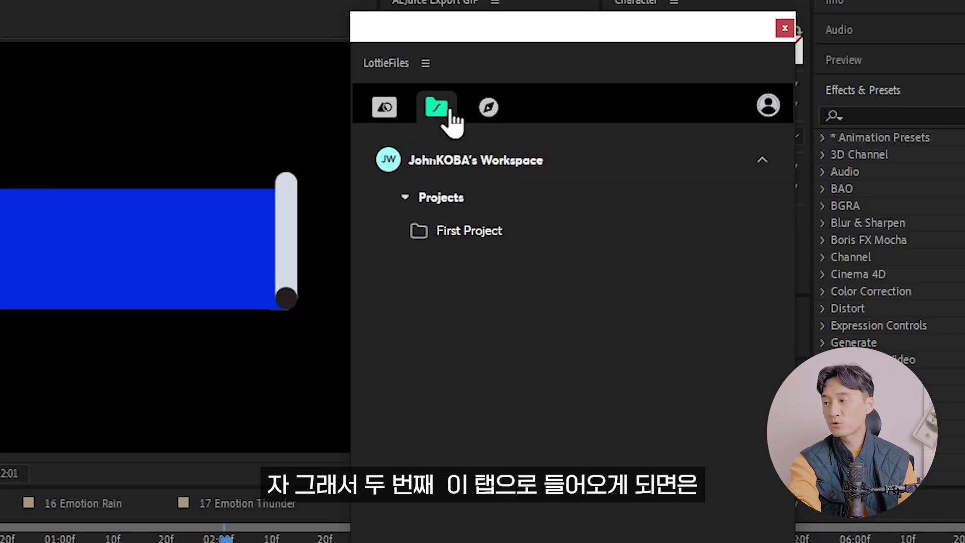
click(468, 231)
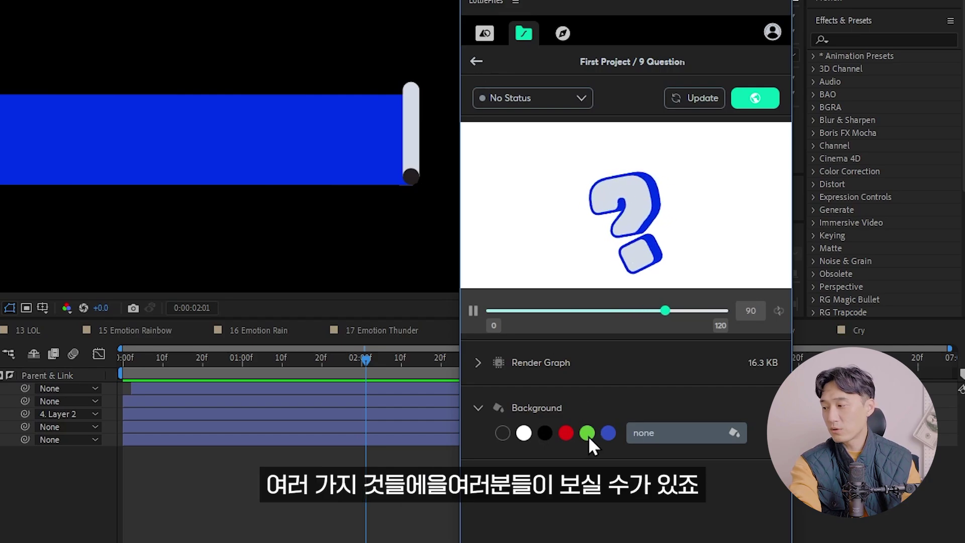
click(566, 434)
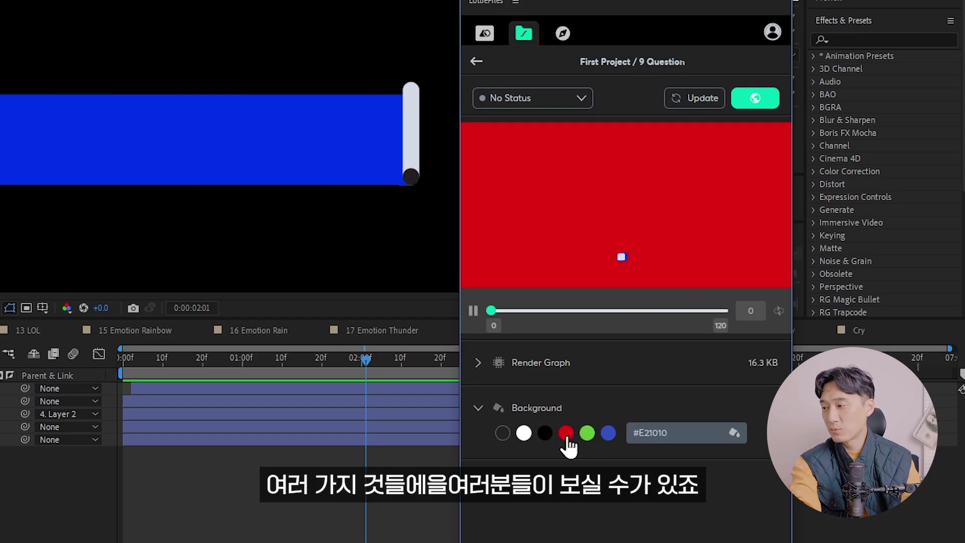
click(476, 61)
click(539, 471)
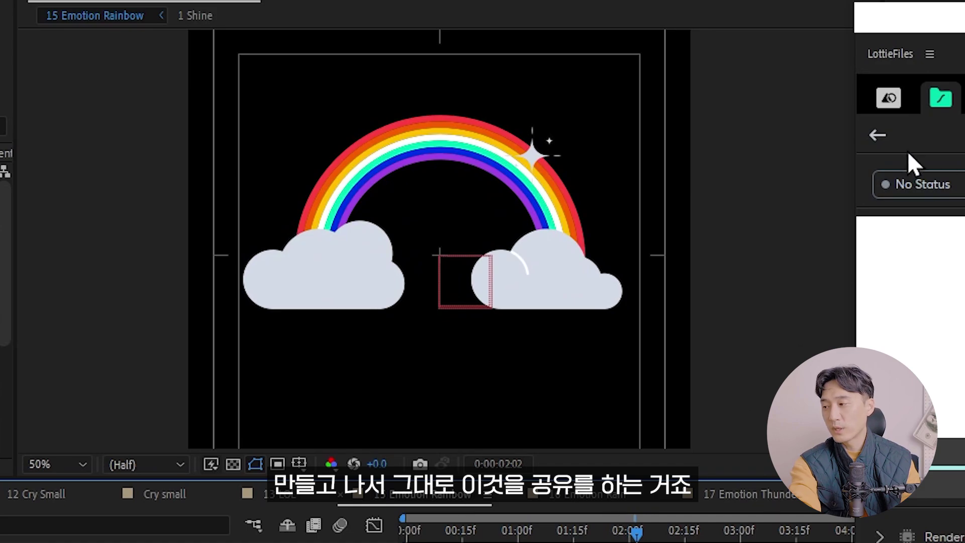
click(879, 135)
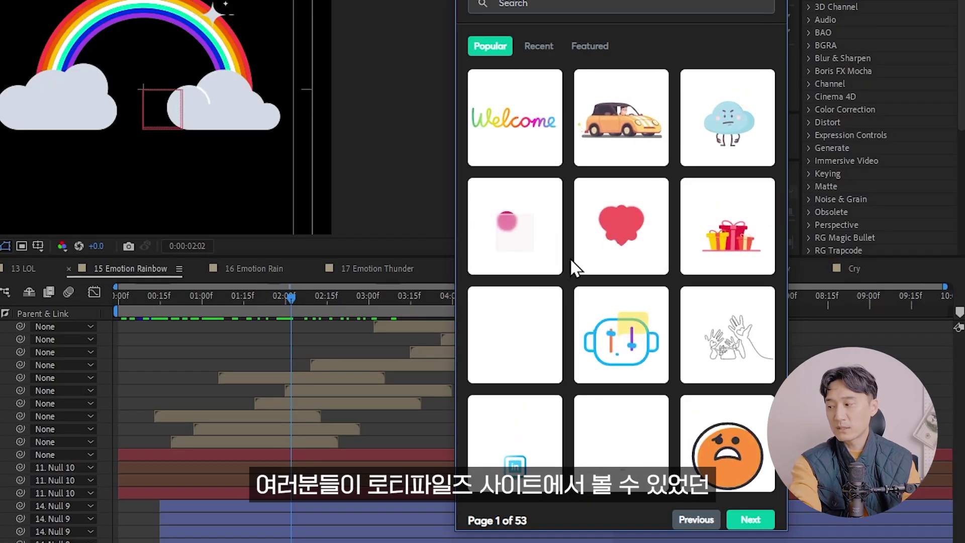
Download the AEP file of the popular Welcome animation and open source.aep from the archive in After Effects
click(553, 114)
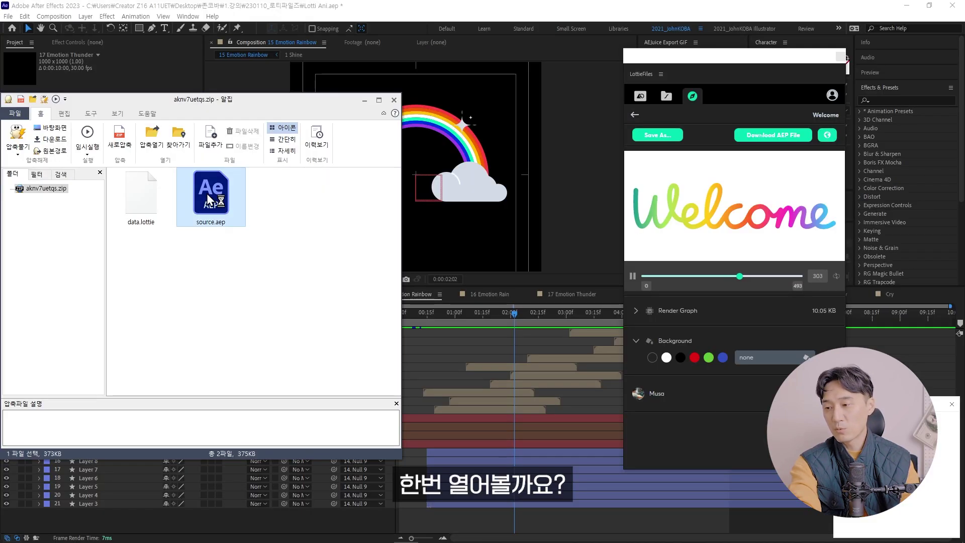
double_click(213, 197)
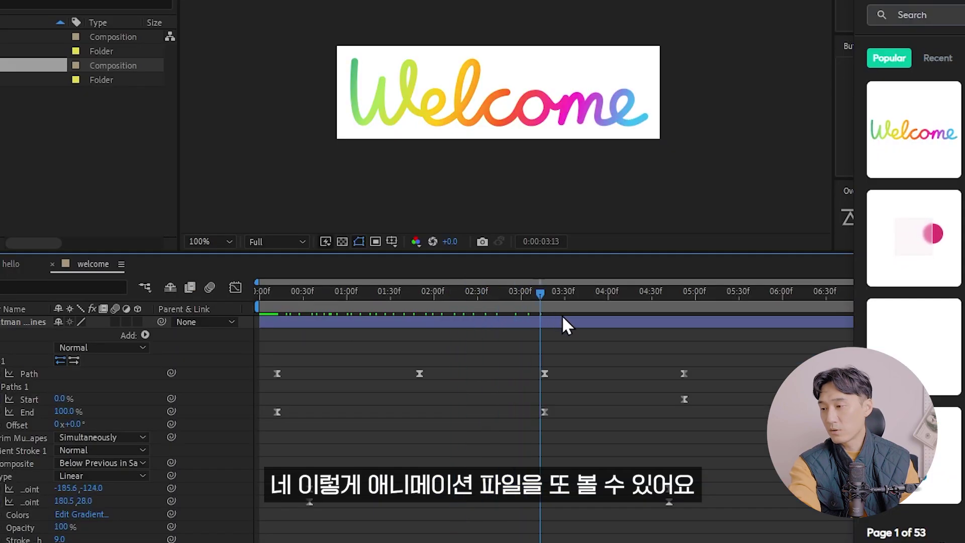
Scrub through the welcome composition's timeline to examine how its handwritten text animation is keyframed
drag(564, 324, 363, 352)
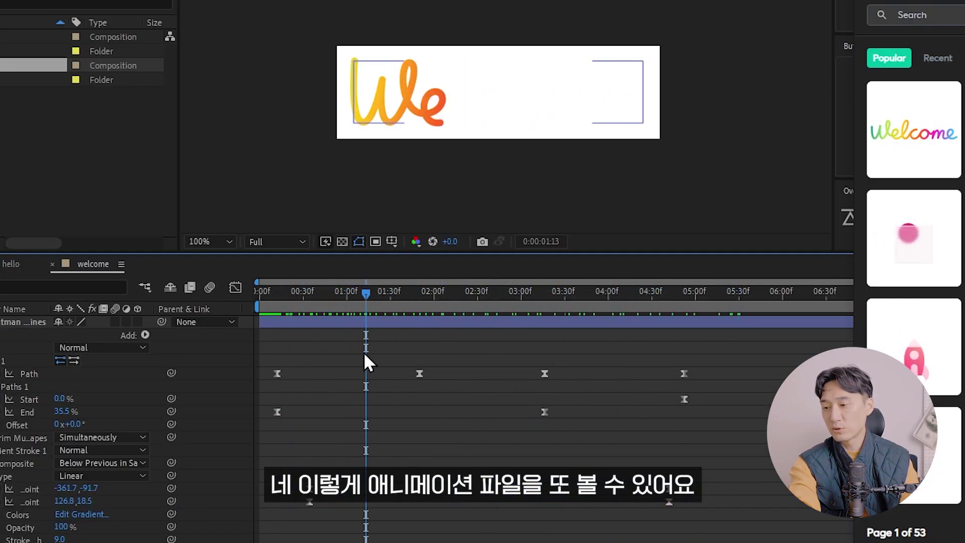
scroll(360, 158, up, 2)
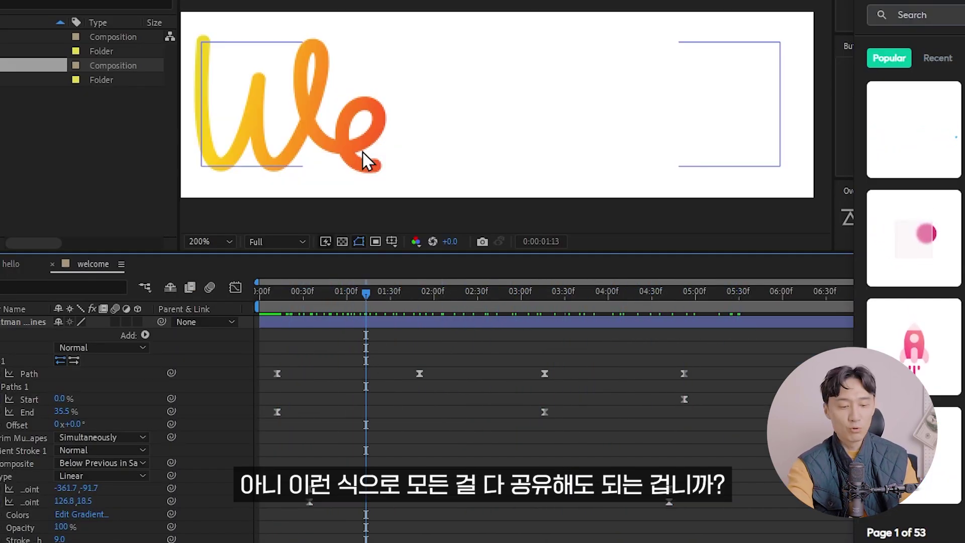
scroll(362, 150, down, 2)
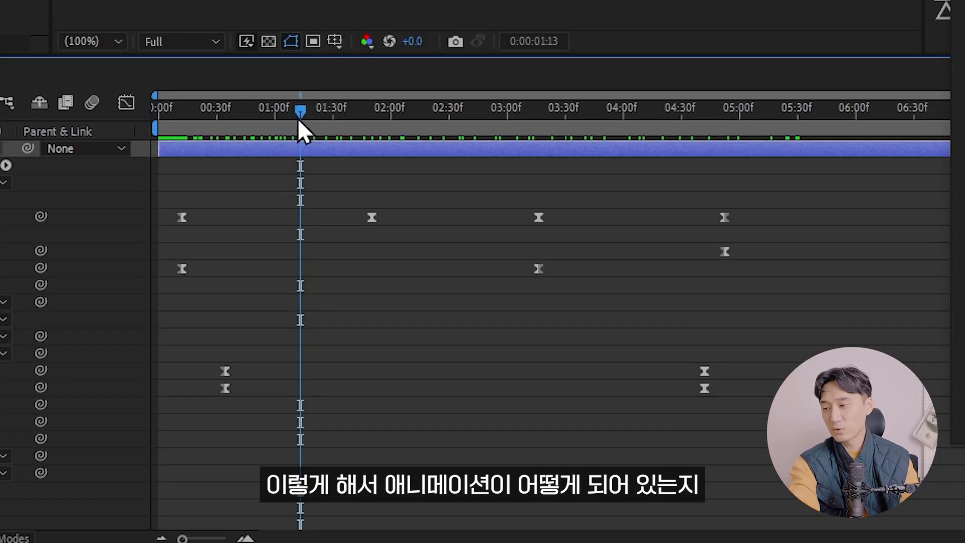
drag(298, 120, 405, 132)
scroll(590, 306, down, 2)
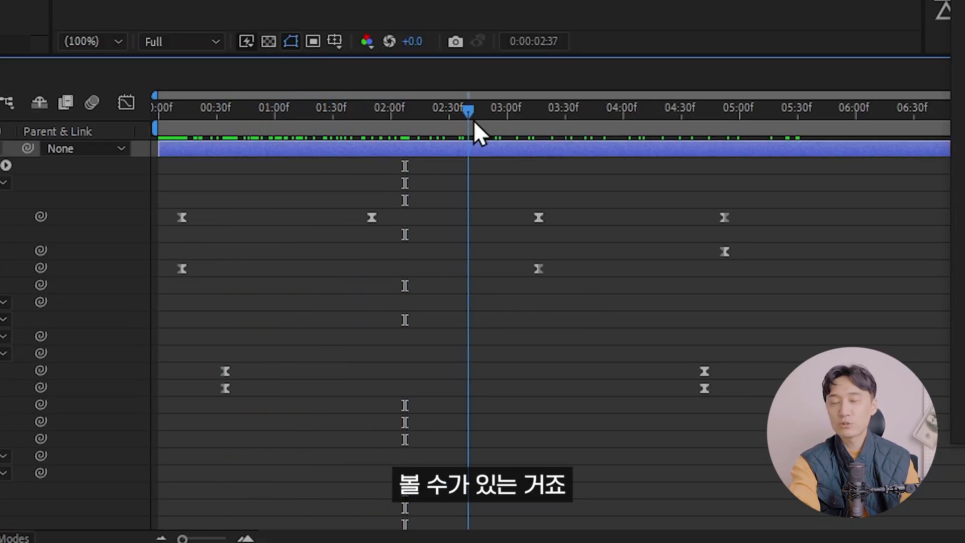
drag(472, 126, 474, 126)
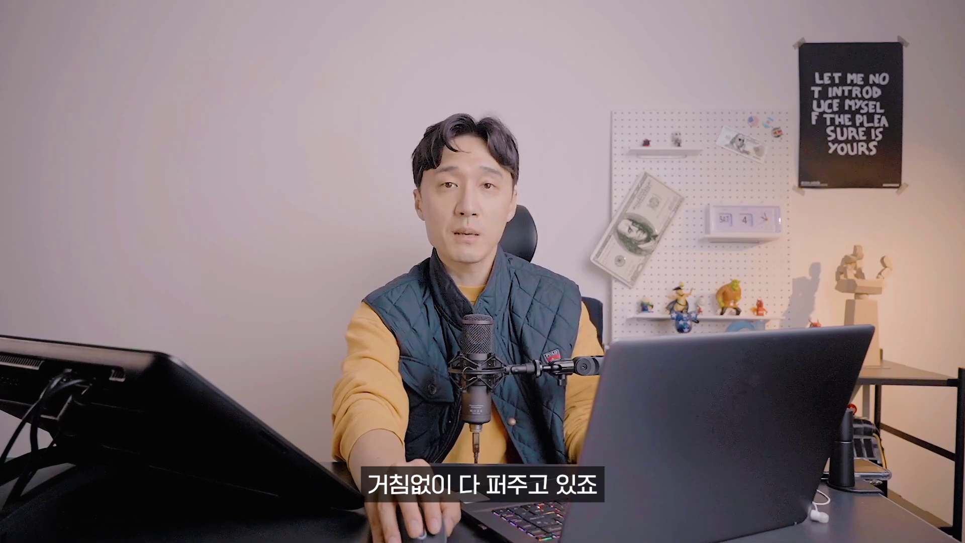